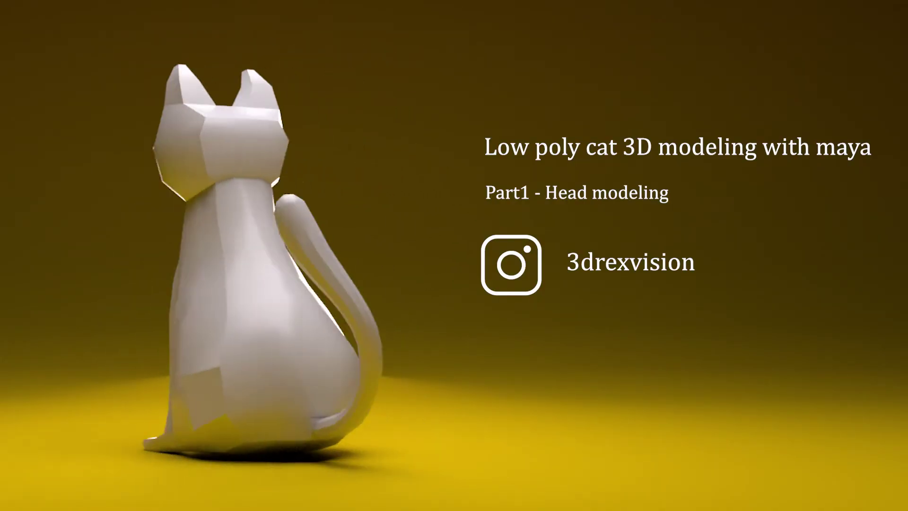
# Step: Set the polyCube1 subdivisions to 3 and raise the cube above the ground
pyautogui.press('f')
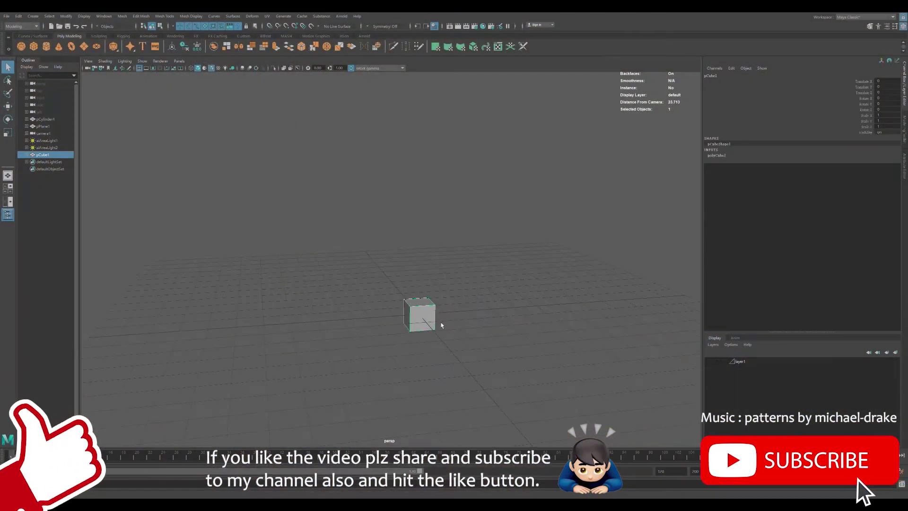
pyautogui.keyDown('alt'); pyautogui.moveTo(418, 227); pyautogui.dragTo(483, 253, button='middle'); pyautogui.keyUp('alt')
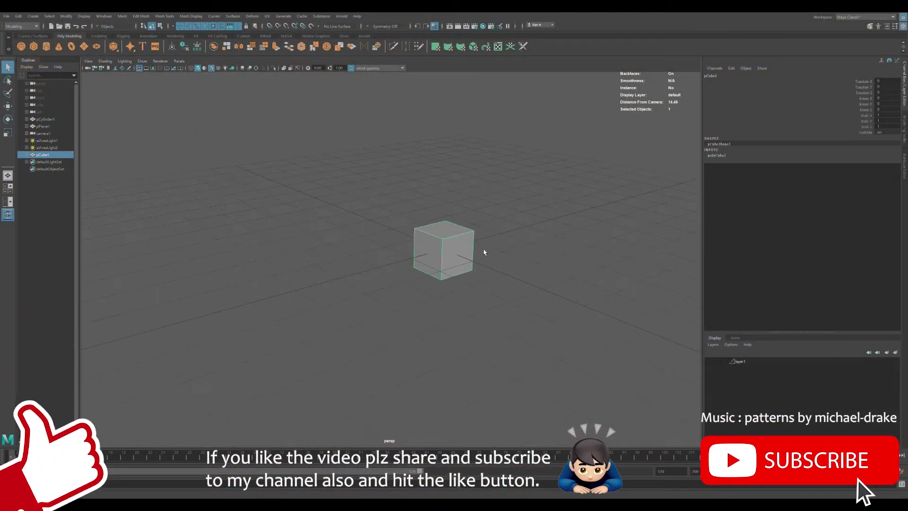
pyautogui.click(723, 156)
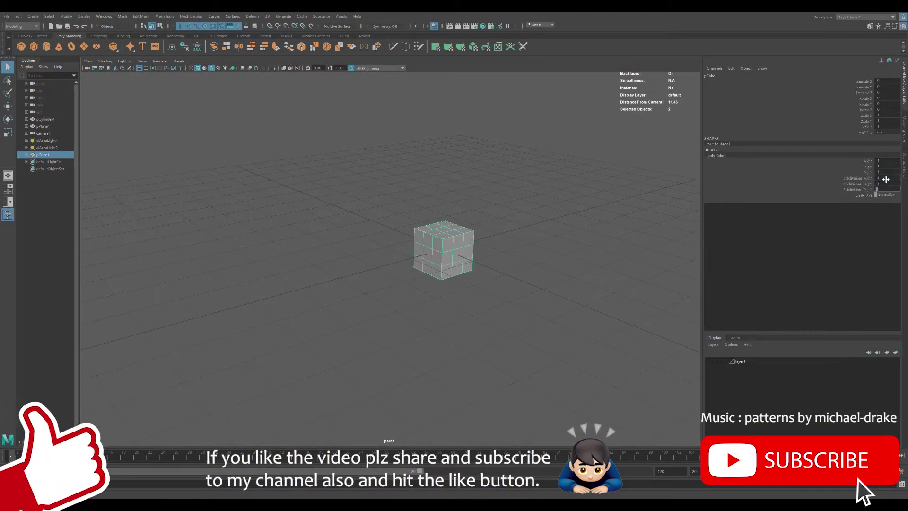
pyautogui.click(505, 217)
pyautogui.press('w')
pyautogui.click(466, 250)
pyautogui.moveTo(444, 209)
pyautogui.mouseDown()
pyautogui.moveTo(444, 119)
pyautogui.moveTo(455, 118)
pyautogui.moveTo(444, 213)
pyautogui.mouseUp()
# Step: Show the four-view layout, then frame the cube full size in the side view
pyautogui.press('space')
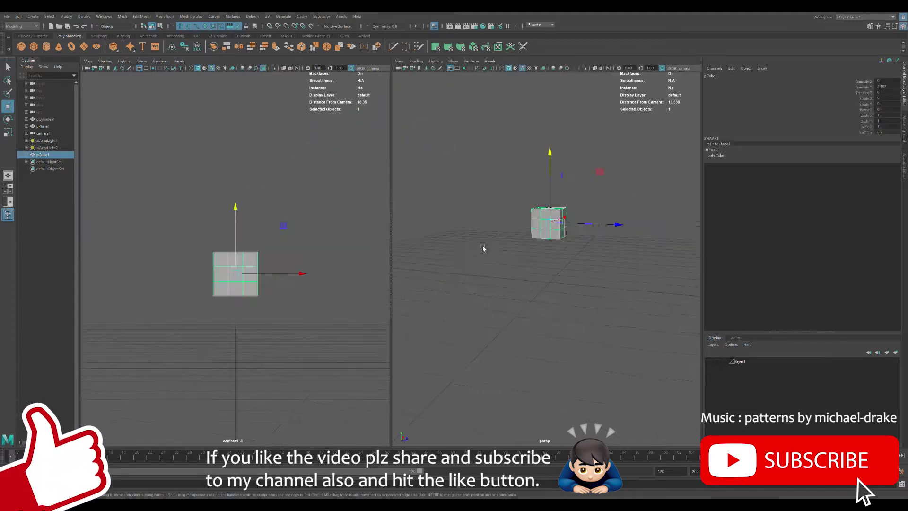
pyautogui.press('space')
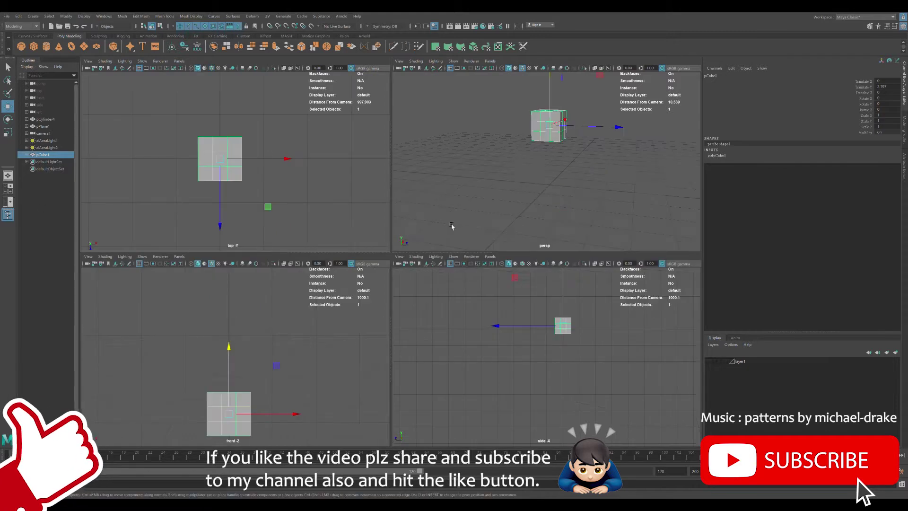
pyautogui.keyDown('alt'); pyautogui.moveTo(291, 355); pyautogui.dragTo(289, 357, button='middle'); pyautogui.keyUp('alt')
pyautogui.keyDown('alt'); pyautogui.moveTo(573, 351); pyautogui.dragTo(566, 358, button='middle'); pyautogui.keyUp('alt')
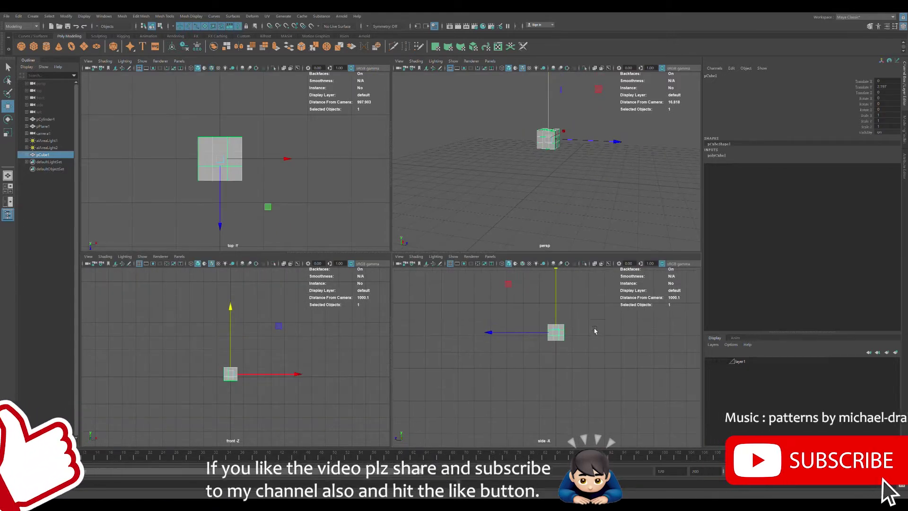
pyautogui.scroll(-5, 563, 228)
pyautogui.moveTo(578, 226)
pyautogui.keyDown('alt'); pyautogui.mouseDown()
pyautogui.moveTo(631, 223)
pyautogui.moveTo(566, 206)
pyautogui.mouseUp(); pyautogui.keyUp('alt')
pyautogui.moveTo(580, 352)
pyautogui.keyDown('alt'); pyautogui.mouseDown(button='middle')
pyautogui.moveTo(557, 371)
pyautogui.moveTo(551, 345)
pyautogui.mouseUp(button='middle'); pyautogui.keyUp('alt')
pyautogui.press('space')
pyautogui.scroll(3, 547, 334)
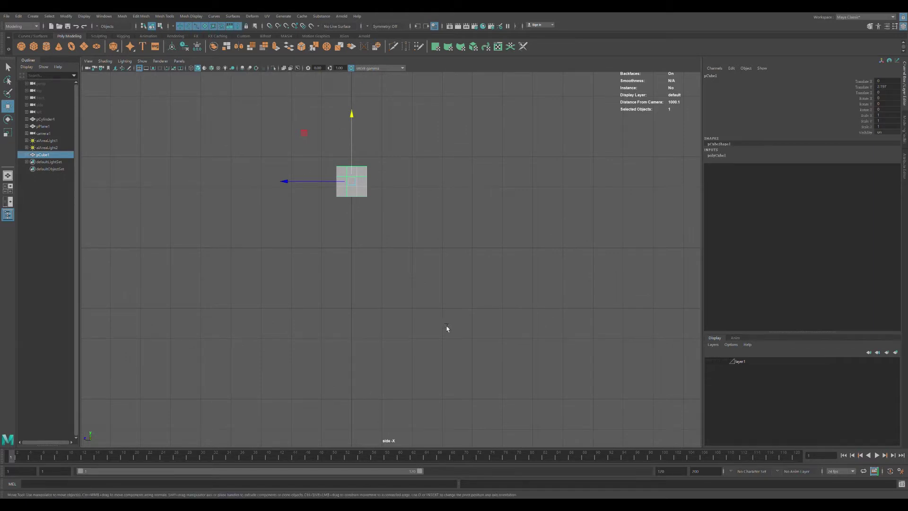
pyautogui.keyDown('alt'); pyautogui.moveTo(440, 280); pyautogui.dragTo(482, 308, button='middle'); pyautogui.keyUp('alt')
pyautogui.scroll(2, 483, 308)
# Step: Scale the cube up uniformly to about 2.66 and select a top face for an ear
pyautogui.press('r')
pyautogui.moveTo(413, 260)
pyautogui.mouseDown()
pyautogui.moveTo(477, 266)
pyautogui.moveTo(484, 256)
pyautogui.mouseUp()
pyautogui.press('space')
pyautogui.press('space')
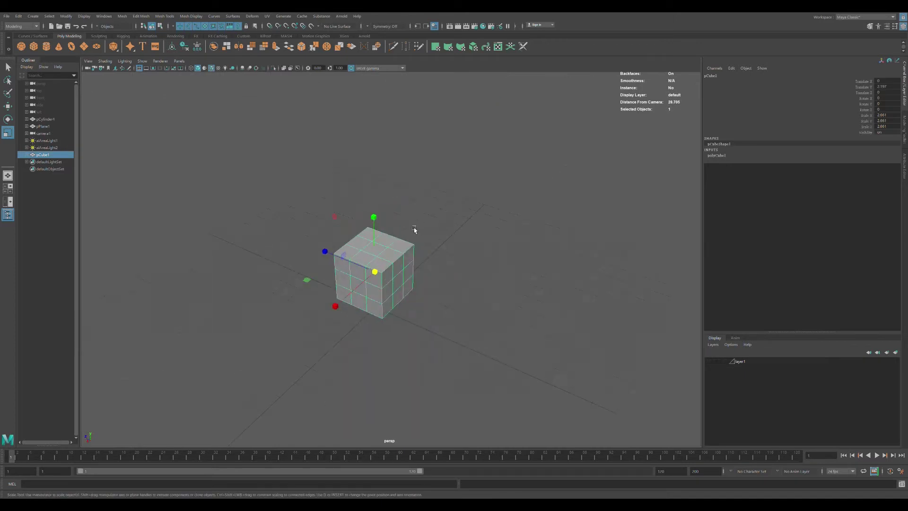
pyautogui.moveTo(414, 228)
pyautogui.keyDown('alt'); pyautogui.mouseDown()
pyautogui.moveTo(500, 189)
pyautogui.moveTo(435, 211)
pyautogui.mouseUp(); pyautogui.keyUp('alt')
pyautogui.moveTo(455, 203); pyautogui.dragTo(452, 229, button='right')
pyautogui.click(402, 209)
# Step: Extrude the two selected top faces upward into ear prongs
pyautogui.keyDown('shift'); pyautogui.click(331, 189); pyautogui.keyUp('shift')
pyautogui.hotkey('ctrl', 'e')
pyautogui.moveTo(372, 154); pyautogui.dragTo(372, 97)
pyautogui.press('d')
pyautogui.press('f')
pyautogui.scroll(-3, 377, 162)
pyautogui.press('d')
pyautogui.moveTo(425, 142)
pyautogui.keyDown('alt'); pyautogui.mouseDown()
pyautogui.moveTo(383, 165)
pyautogui.moveTo(309, 181)
pyautogui.mouseUp(); pyautogui.keyUp('alt')
# Step: Scale down the ear tops and shift one ear's top face sideways
pyautogui.press('r')
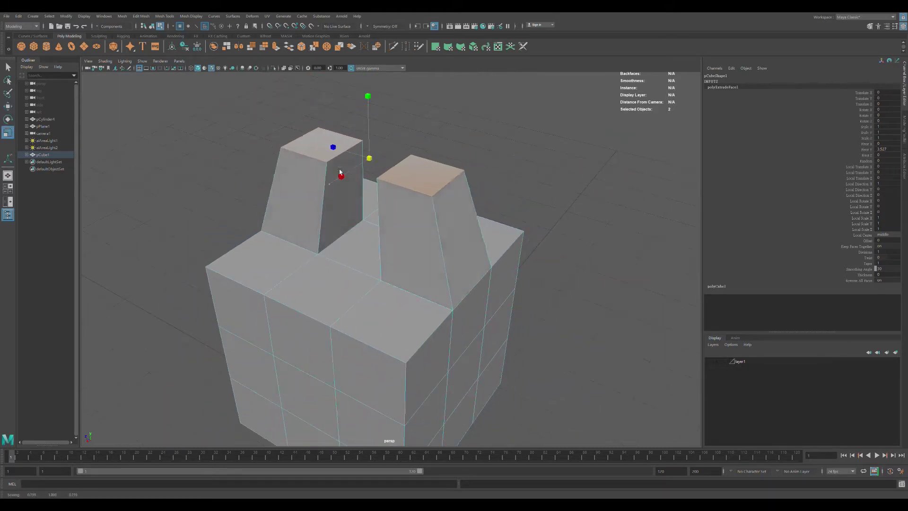
pyautogui.press('w')
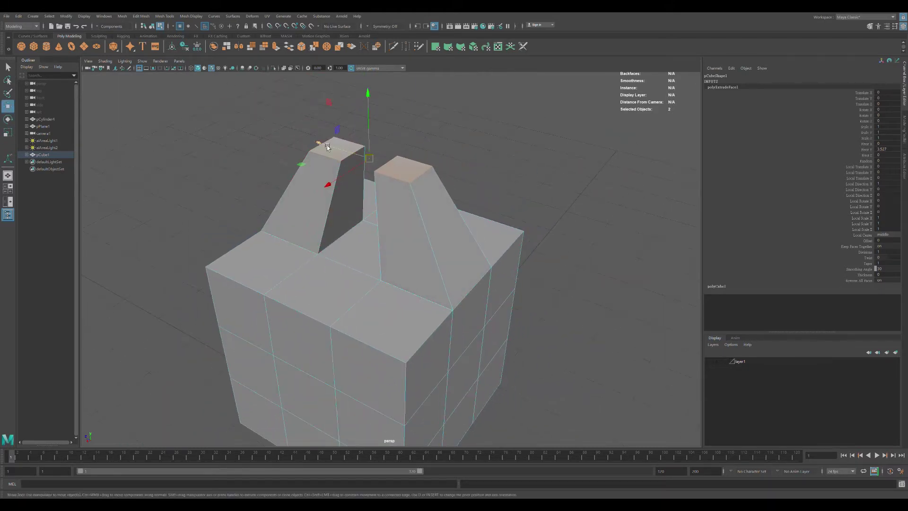
pyautogui.moveTo(438, 211); pyautogui.dragTo(437, 253)
pyautogui.moveTo(460, 291); pyautogui.dragTo(467, 229)
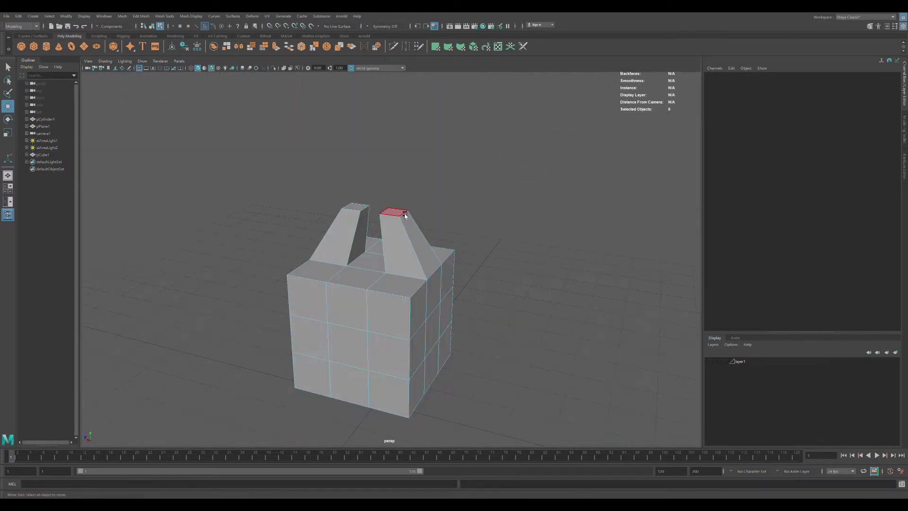
pyautogui.click(408, 214)
pyautogui.click(378, 232)
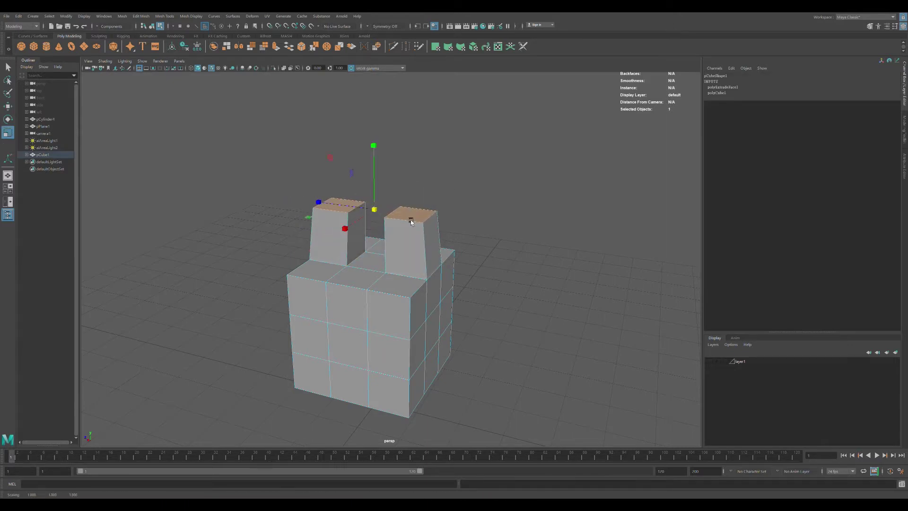
pyautogui.click(415, 207)
pyautogui.moveTo(352, 204); pyautogui.dragTo(295, 207)
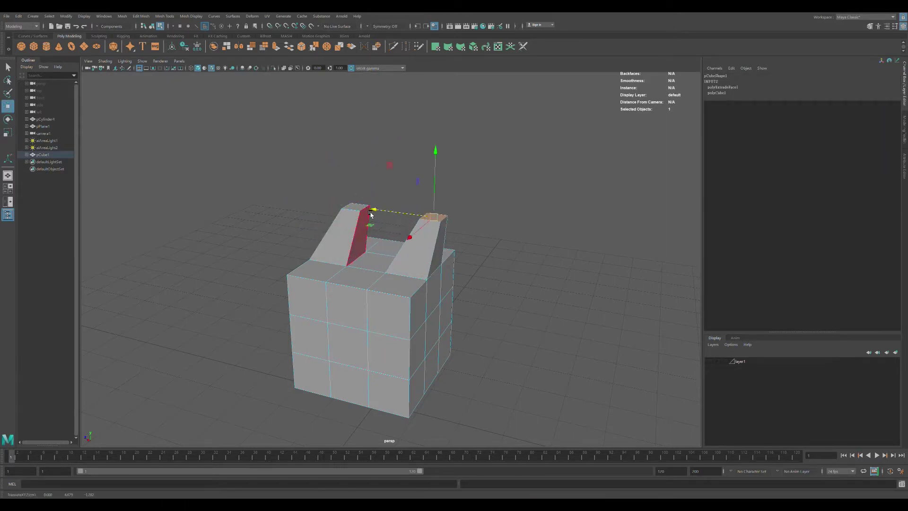
# Step: In side view, shift the left and right ear tips outward so the ears splay
pyautogui.press('space')
pyautogui.press('space')
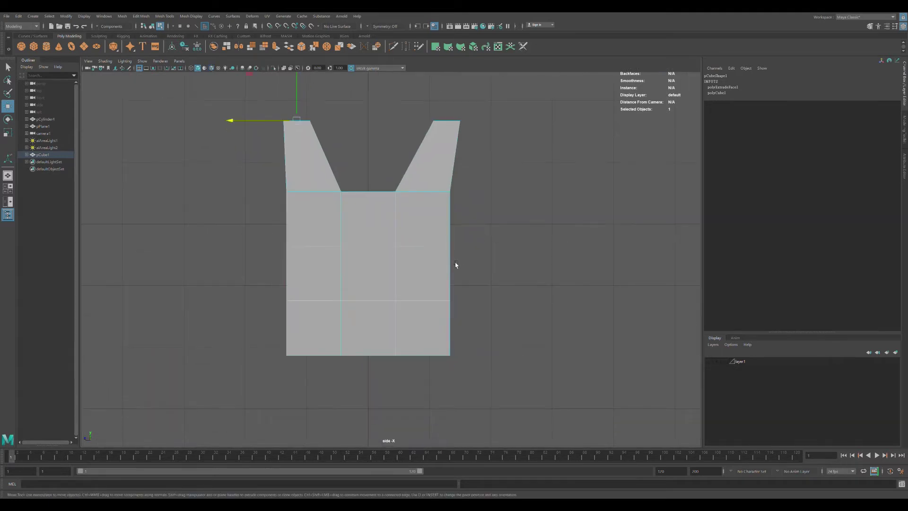
pyautogui.moveTo(255, 181); pyautogui.dragTo(257, 181)
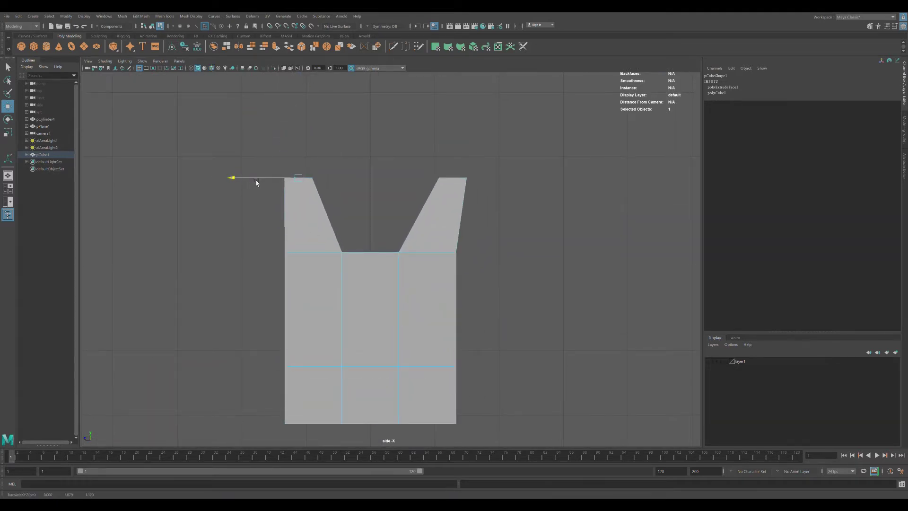
pyautogui.press('space')
pyautogui.press('space')
pyautogui.click(433, 218)
pyautogui.press('space')
pyautogui.press('space')
pyautogui.moveTo(392, 183); pyautogui.dragTo(382, 188)
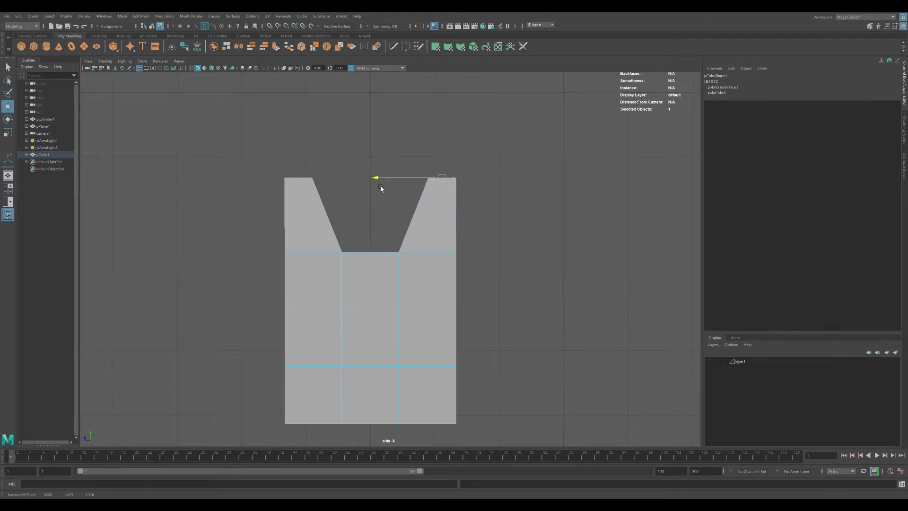
pyautogui.click(558, 312)
# Step: Scale the bottom vertex row to narrow the chin and widen the middle row into cheeks
pyautogui.scroll(1, 558, 312)
pyautogui.moveTo(557, 312)
pyautogui.keyDown('alt'); pyautogui.mouseDown(button='middle')
pyautogui.moveTo(530, 245)
pyautogui.moveTo(458, 273)
pyautogui.mouseUp(button='middle'); pyautogui.keyUp('alt')
pyautogui.moveTo(446, 284); pyautogui.dragTo(537, 352)
pyautogui.press('e')
pyautogui.press('r')
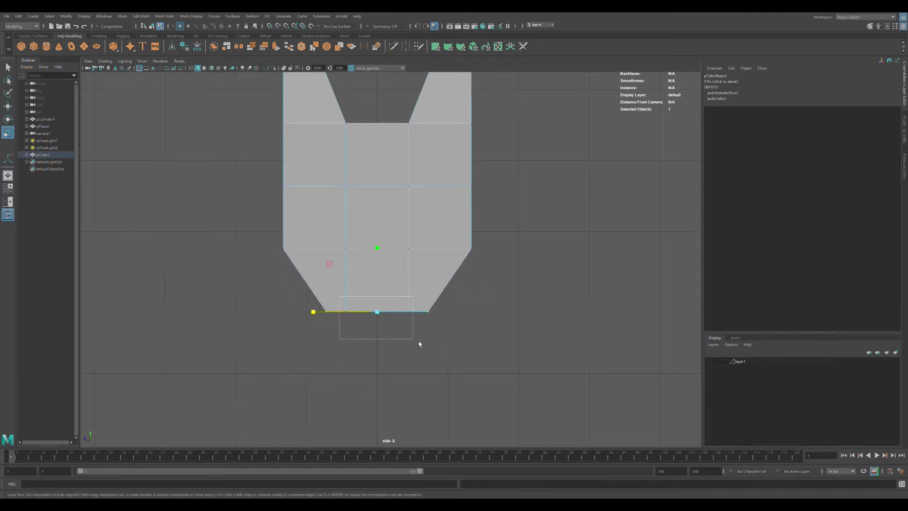
pyautogui.moveTo(245, 164); pyautogui.dragTo(525, 206)
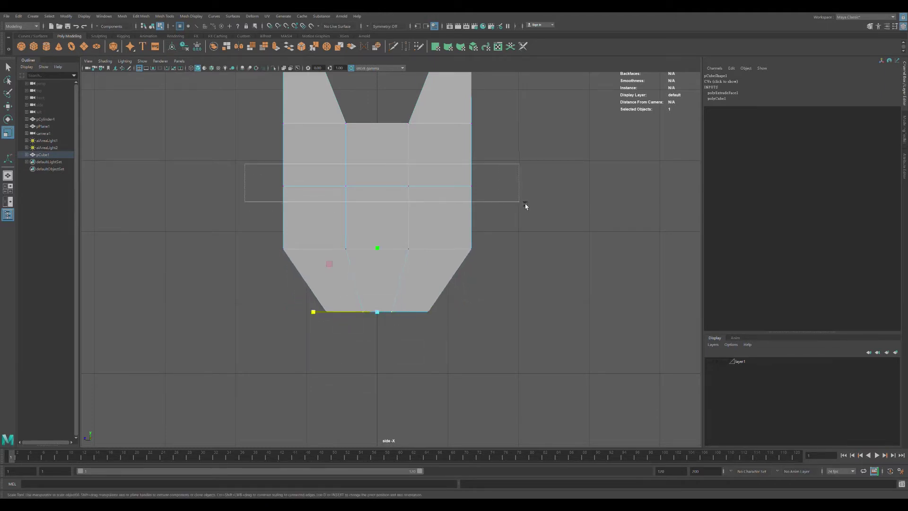
pyautogui.moveTo(325, 189); pyautogui.dragTo(310, 189)
# Step: Pinch the ear-tip vertices together so the ears end in narrow points
pyautogui.keyDown('alt'); pyautogui.moveTo(292, 115); pyautogui.dragTo(289, 183, button='middle'); pyautogui.keyUp('alt')
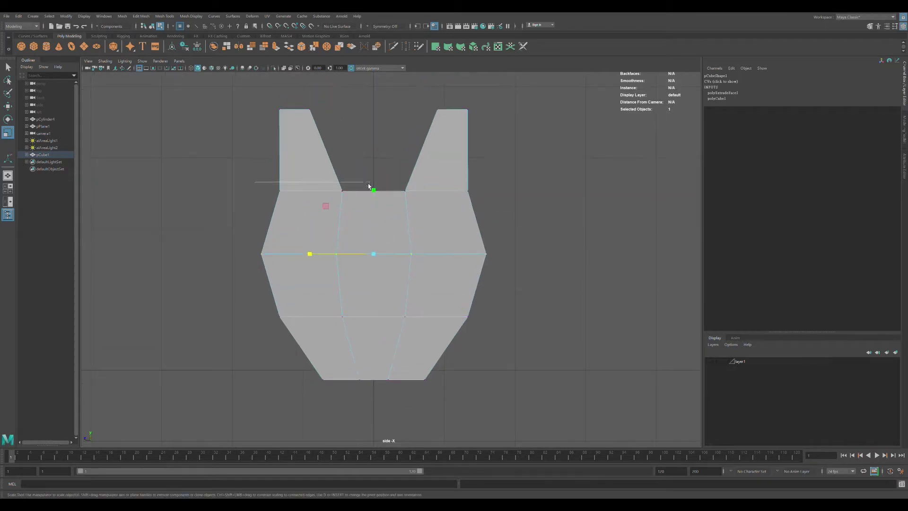
pyautogui.keyDown('alt'); pyautogui.moveTo(530, 134); pyautogui.dragTo(540, 224, button='middle'); pyautogui.keyUp('alt')
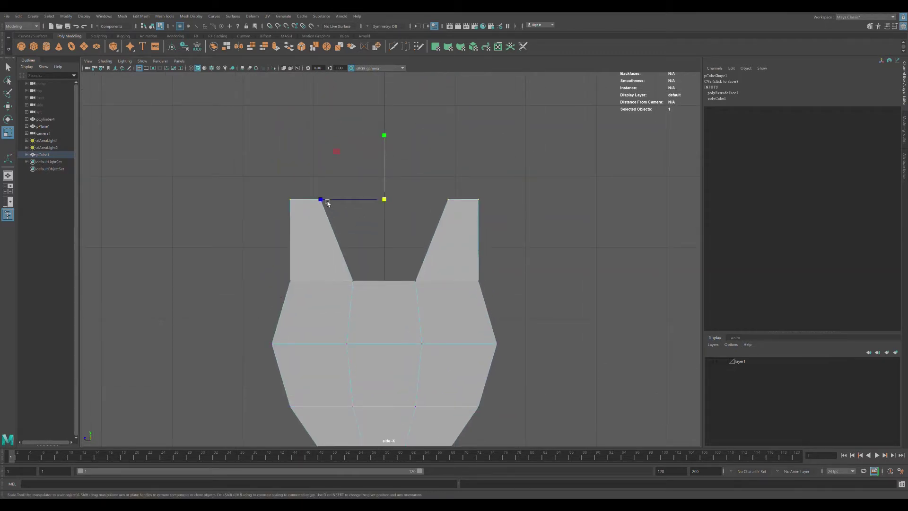
pyautogui.moveTo(330, 203); pyautogui.dragTo(342, 198)
pyautogui.keyDown('alt'); pyautogui.moveTo(435, 281); pyautogui.dragTo(389, 296, button='middle'); pyautogui.keyUp('alt')
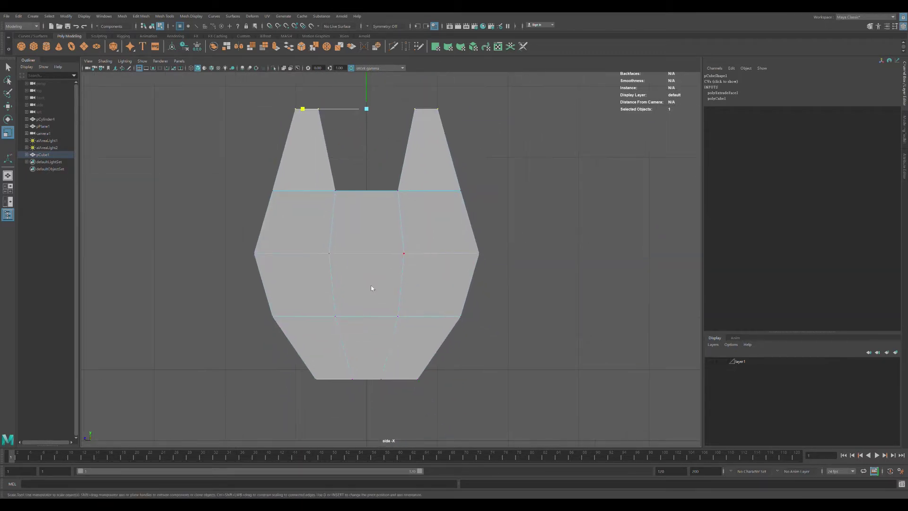
# Step: Extrude the middle front face, scale it down and pull it out into a small snout
pyautogui.click(371, 284)
pyautogui.moveTo(371, 289)
pyautogui.keyDown('alt'); pyautogui.mouseDown()
pyautogui.moveTo(527, 253)
pyautogui.moveTo(362, 264)
pyautogui.moveTo(316, 285)
pyautogui.moveTo(342, 264)
pyautogui.moveTo(308, 286)
pyautogui.moveTo(335, 282)
pyautogui.moveTo(333, 267)
pyautogui.mouseUp(); pyautogui.keyUp('alt')
pyautogui.press('w')
pyautogui.press('r')
pyautogui.press('w')
pyautogui.press('space')
pyautogui.press('space')
pyautogui.scroll(3, 482, 249)
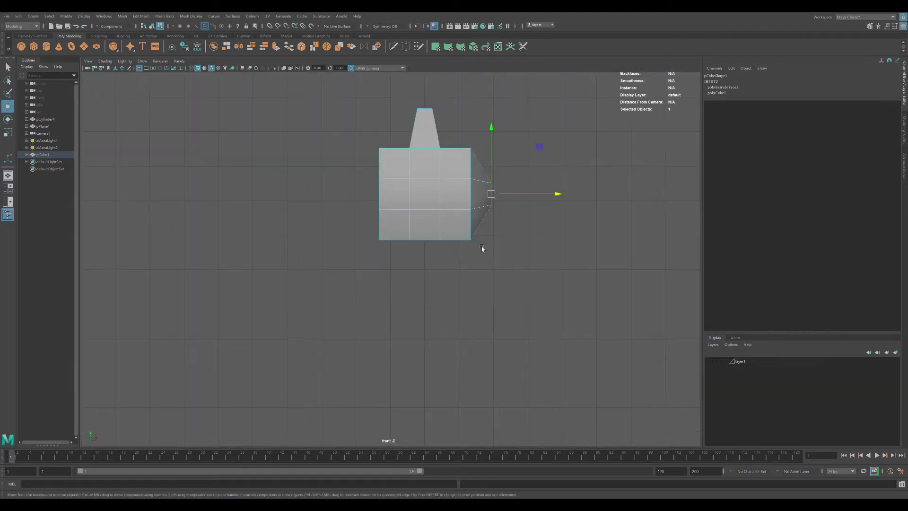
# Step: Round the head's four corners by moving each corner vertex inward in side view
pyautogui.scroll(3, 483, 249)
pyautogui.scroll(1, 395, 278)
pyautogui.moveTo(432, 272); pyautogui.dragTo(377, 216)
pyautogui.moveTo(494, 283); pyautogui.dragTo(474, 275, button='middle')
pyautogui.moveTo(296, 253); pyautogui.dragTo(265, 284)
pyautogui.moveTo(329, 228); pyautogui.dragTo(352, 212, button='middle')
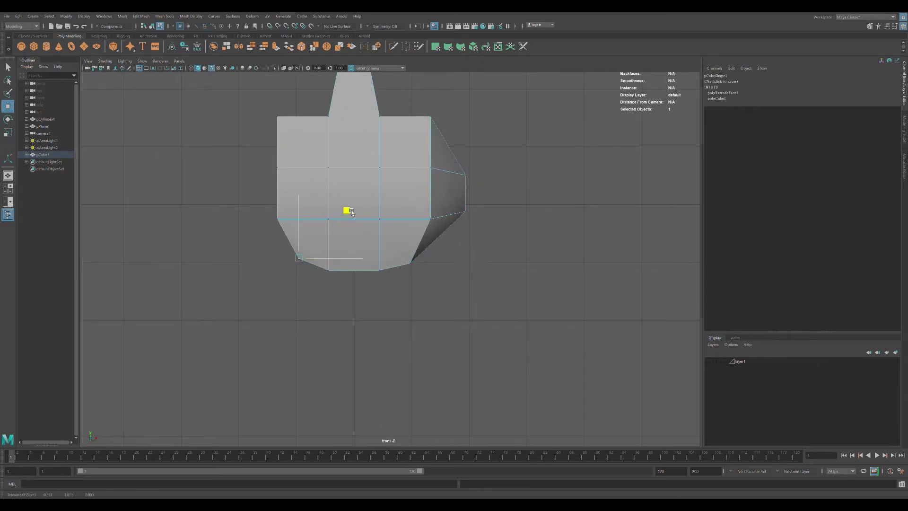
pyautogui.moveTo(409, 102); pyautogui.dragTo(456, 122)
pyautogui.keyDown('alt'); pyautogui.moveTo(480, 80); pyautogui.dragTo(471, 163, button='middle'); pyautogui.keyUp('alt')
pyautogui.moveTo(308, 192); pyautogui.dragTo(258, 210)
pyautogui.moveTo(325, 155); pyautogui.dragTo(339, 167, button='middle')
# Step: Pull the snout-tip vertices inward and fine-tune the nearby vertex positions
pyautogui.moveTo(464, 237); pyautogui.dragTo(457, 309)
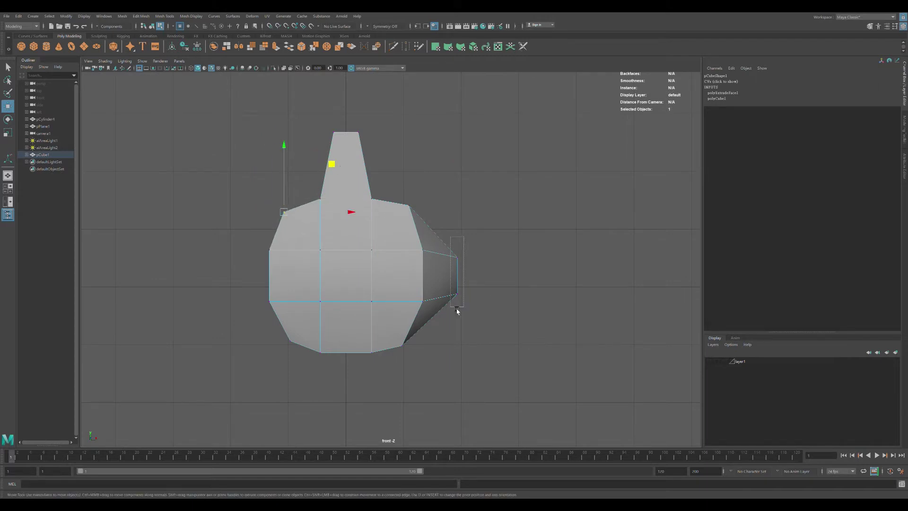
pyautogui.moveTo(536, 279); pyautogui.dragTo(523, 281)
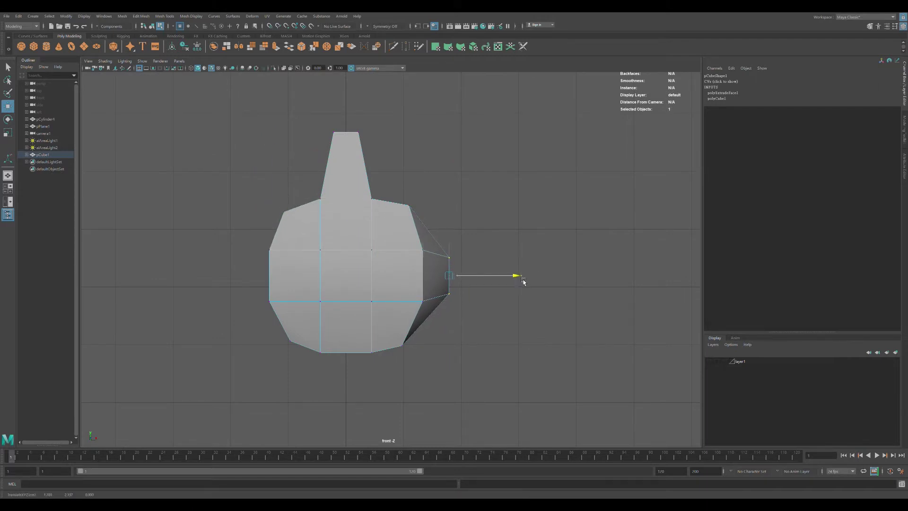
pyautogui.moveTo(472, 204); pyautogui.dragTo(473, 211)
pyautogui.click(423, 300)
pyautogui.moveTo(474, 258); pyautogui.dragTo(470, 255)
pyautogui.click(415, 255)
pyautogui.moveTo(422, 194); pyautogui.dragTo(424, 191)
# Step: Shift the upper, middle and bottom left-side vertices inward, then select the bottom edge vertices
pyautogui.moveTo(254, 241); pyautogui.dragTo(287, 269)
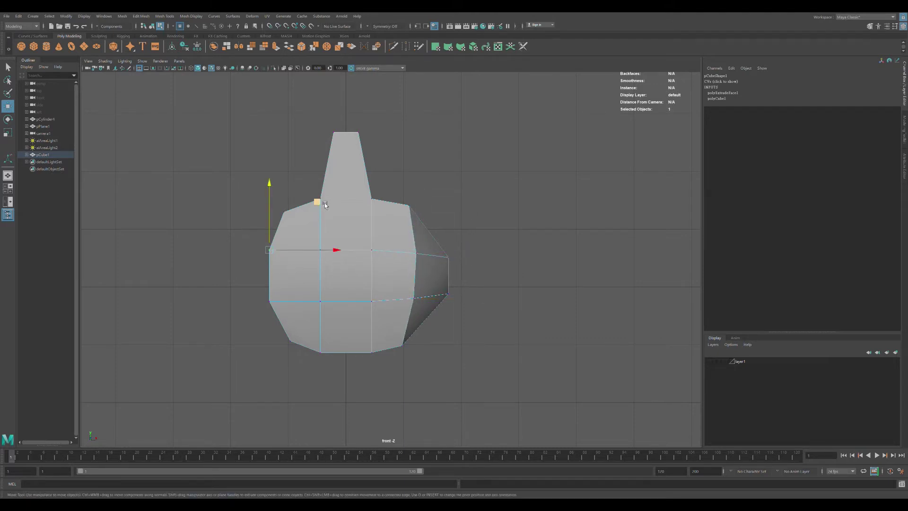
pyautogui.click(283, 213)
pyautogui.moveTo(282, 213); pyautogui.dragTo(288, 218)
pyautogui.press('Down')
pyautogui.moveTo(323, 203); pyautogui.dragTo(328, 203, button='middle')
pyautogui.press('Down')
pyautogui.moveTo(324, 255); pyautogui.dragTo(332, 256, button='middle')
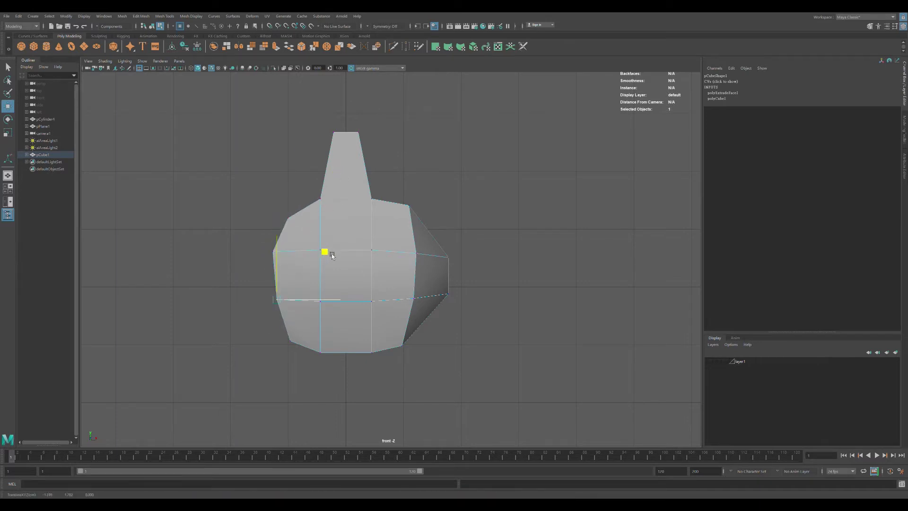
pyautogui.moveTo(308, 339); pyautogui.dragTo(387, 378)
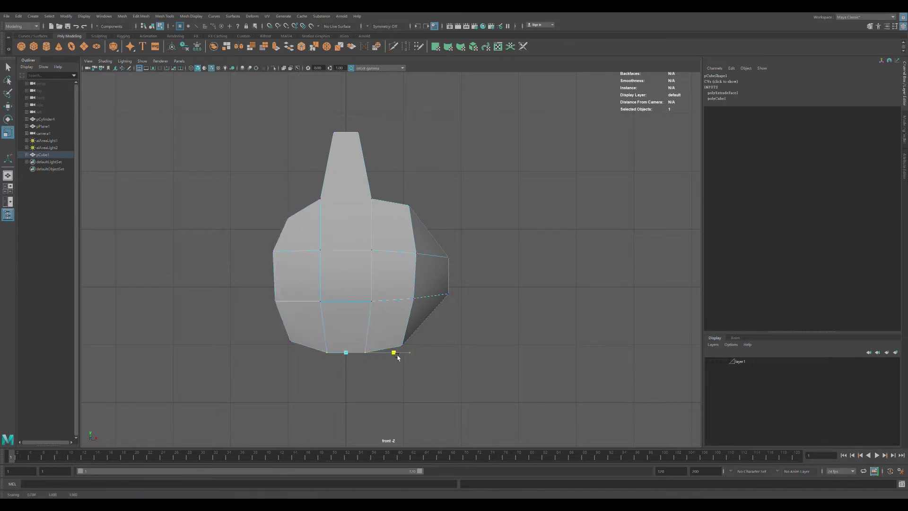
pyautogui.press('Left')
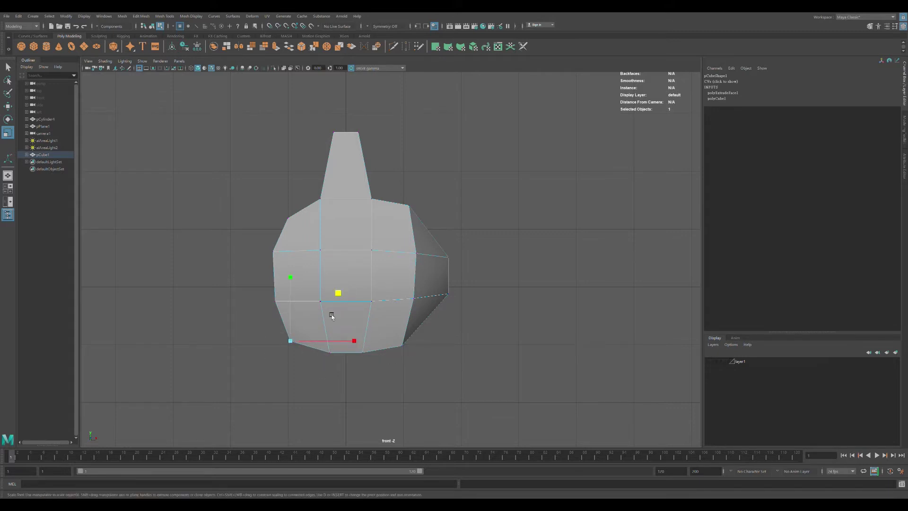
pyautogui.press('w')
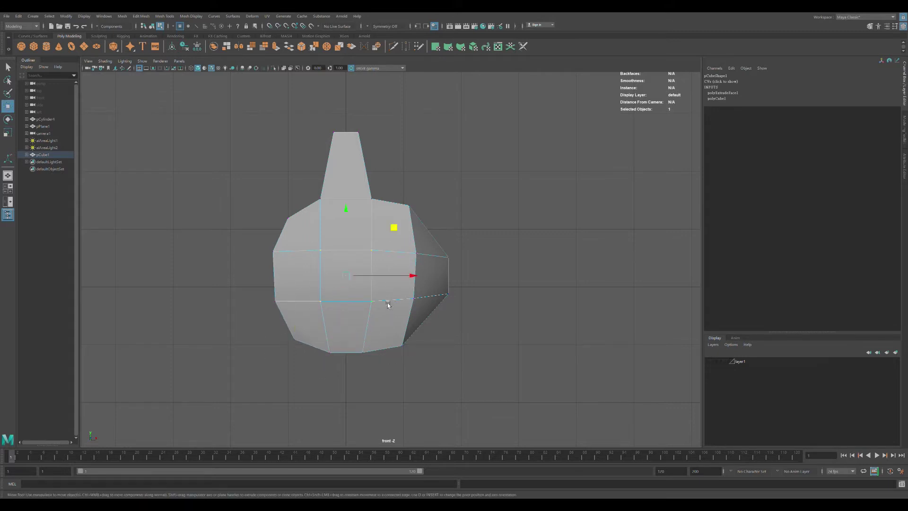
# Step: View the head from the top and pull its left edge in slightly
pyautogui.click(497, 273)
pyautogui.moveTo(497, 273)
pyautogui.keyDown('alt'); pyautogui.mouseDown()
pyautogui.moveTo(517, 228)
pyautogui.moveTo(468, 259)
pyautogui.mouseUp(); pyautogui.keyUp('alt')
pyautogui.press('space')
pyautogui.press('space')
pyautogui.scroll(-3, 320, 205)
pyautogui.scroll(2, 303, 189)
pyautogui.scroll(1, 304, 189)
pyautogui.click(270, 142)
pyautogui.moveTo(280, 228); pyautogui.dragTo(278, 227)
# Step: Move the left-side vertices toward the centre and scale the left corners together
pyautogui.press('w')
pyautogui.moveTo(341, 230); pyautogui.dragTo(347, 228)
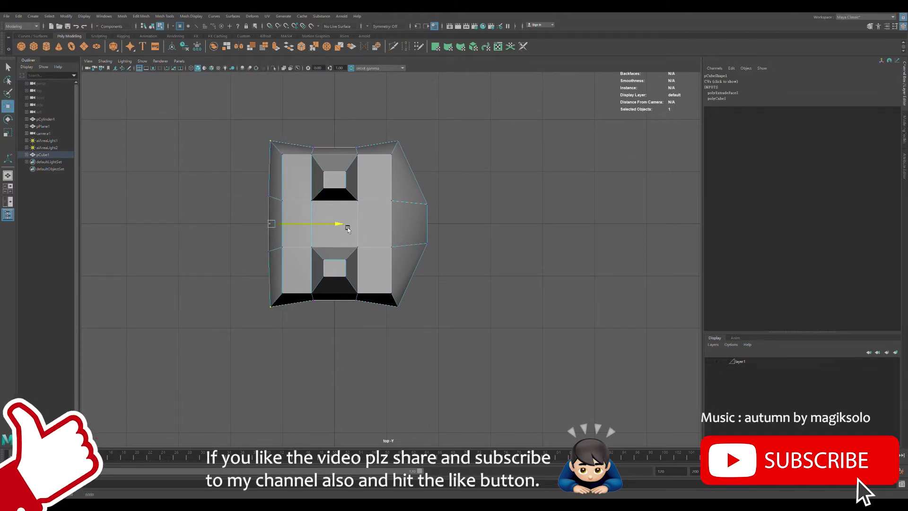
pyautogui.click(268, 142)
pyautogui.moveTo(245, 289); pyautogui.dragTo(283, 318)
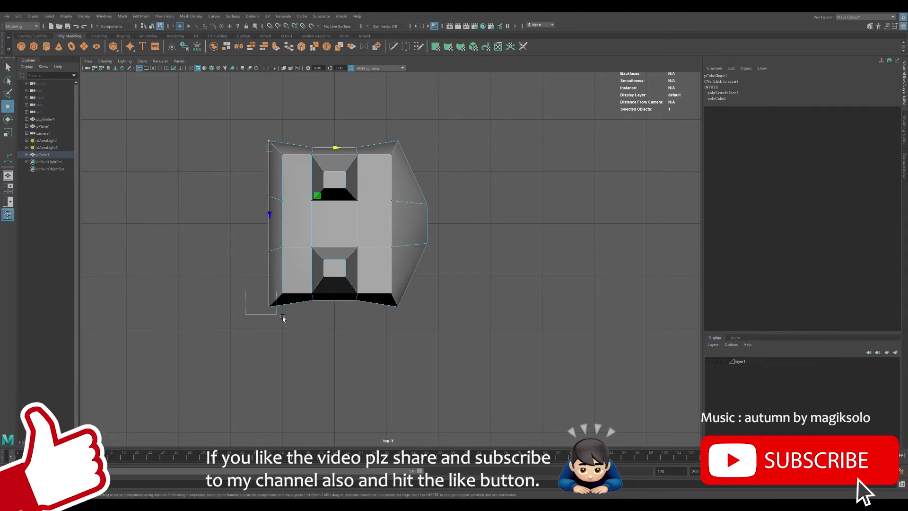
pyautogui.moveTo(345, 225); pyautogui.dragTo(358, 227)
pyautogui.press('r')
pyautogui.moveTo(283, 287); pyautogui.dragTo(284, 279)
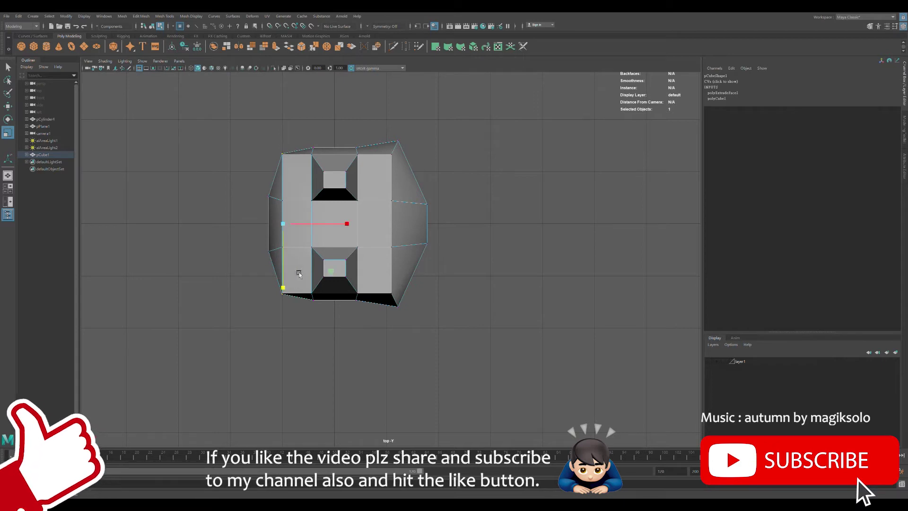
# Step: Scale the right-side vertices in vertically, shift them slightly left and return to perspective view
pyautogui.moveTo(388, 135); pyautogui.dragTo(420, 325)
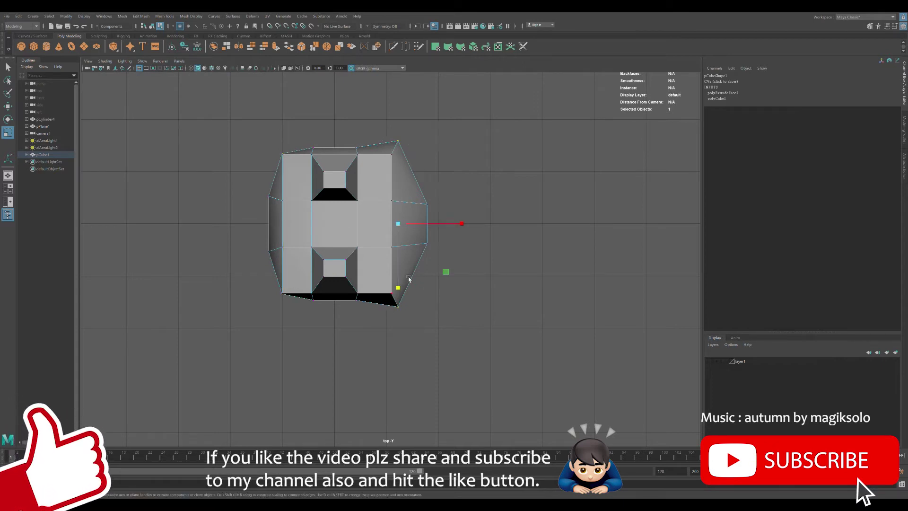
pyautogui.moveTo(409, 279)
pyautogui.mouseDown(button='middle')
pyautogui.moveTo(431, 291)
pyautogui.moveTo(403, 257)
pyautogui.moveTo(412, 166)
pyautogui.mouseUp(button='middle')
pyautogui.moveTo(391, 273); pyautogui.dragTo(393, 261)
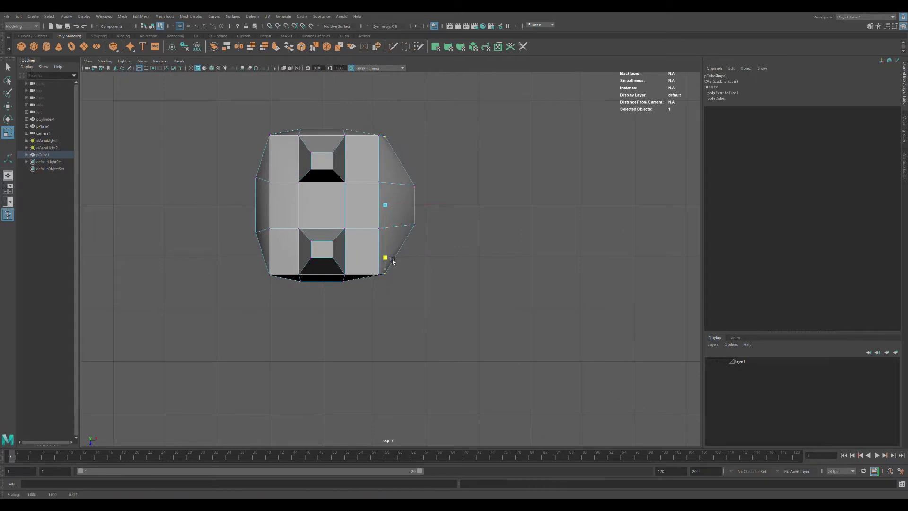
pyautogui.press('w')
pyautogui.moveTo(457, 206); pyautogui.dragTo(453, 212)
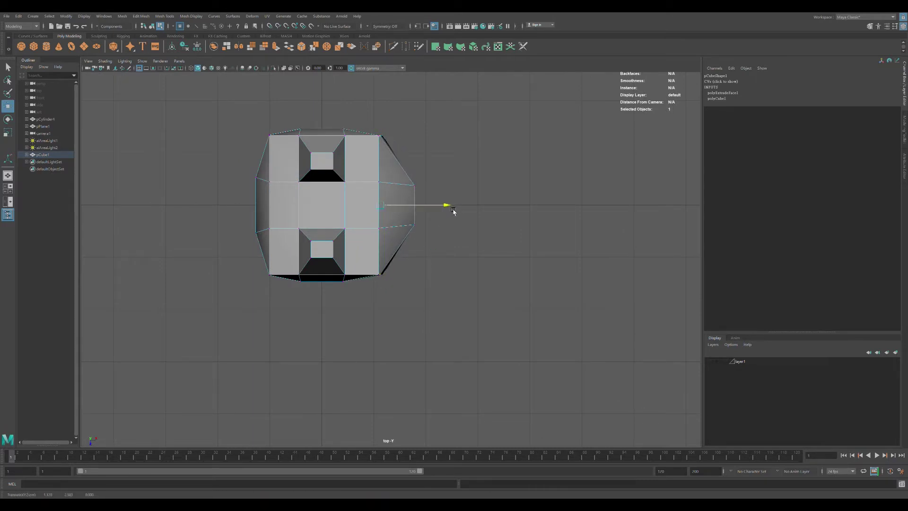
pyautogui.keyDown('shift'); pyautogui.moveTo(387, 266); pyautogui.dragTo(387, 266); pyautogui.keyUp('shift')
pyautogui.press('space')
pyautogui.press('space')
pyautogui.click(535, 199)
pyautogui.moveTo(535, 199)
pyautogui.keyDown('alt'); pyautogui.mouseDown()
pyautogui.moveTo(519, 265)
pyautogui.moveTo(426, 260)
pyautogui.mouseUp(); pyautogui.keyUp('alt')
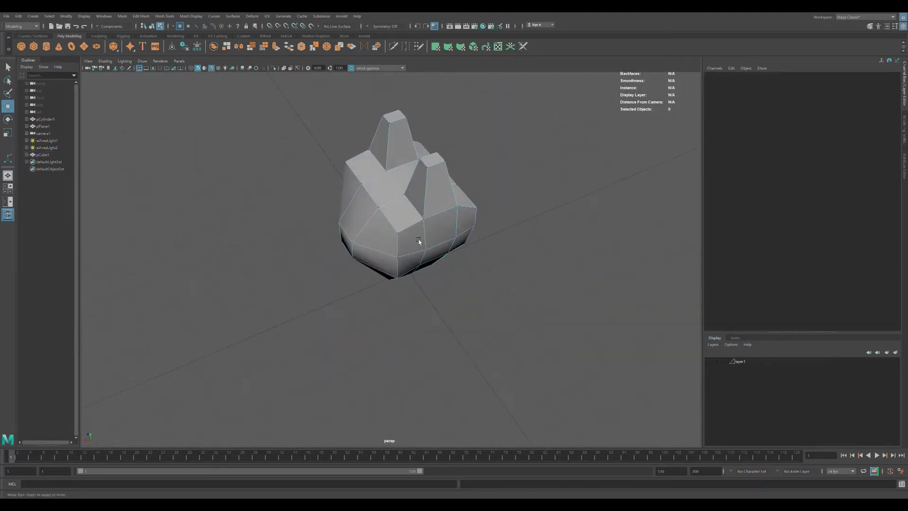
# Step: Scale a selected part of the head slightly thinner in depth
pyautogui.click(353, 164)
pyautogui.moveTo(350, 160)
pyautogui.mouseDown()
pyautogui.moveTo(382, 147)
pyautogui.moveTo(476, 194)
pyautogui.moveTo(467, 257)
pyautogui.moveTo(422, 300)
pyautogui.moveTo(310, 265)
pyautogui.moveTo(374, 284)
pyautogui.mouseUp()
pyautogui.press('w')
pyautogui.press('r')
pyautogui.moveTo(384, 324)
pyautogui.keyDown('alt'); pyautogui.mouseDown()
pyautogui.moveTo(367, 278)
pyautogui.moveTo(268, 266)
pyautogui.mouseUp(); pyautogui.keyUp('alt')
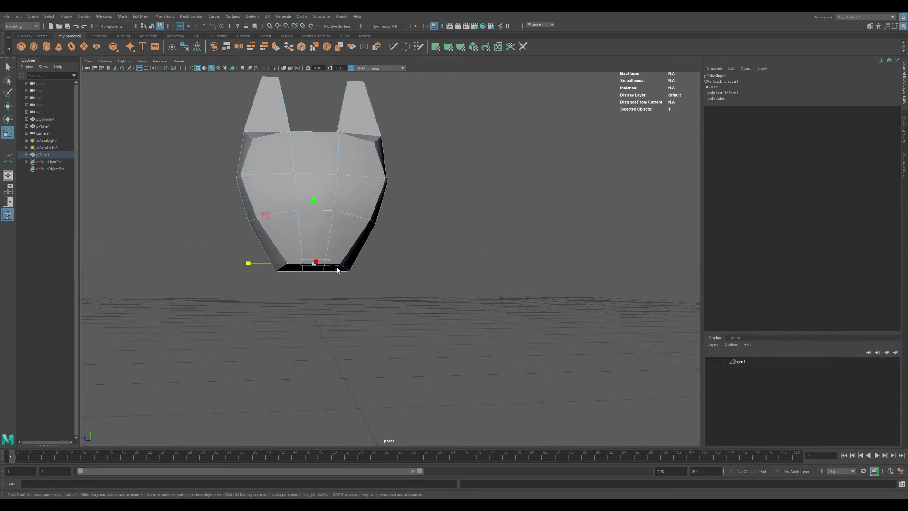
# Step: Select another part of the head mesh and scale it slightly narrower
pyautogui.click(303, 284)
pyautogui.moveTo(303, 283)
pyautogui.keyDown('alt'); pyautogui.mouseDown()
pyautogui.moveTo(404, 268)
pyautogui.moveTo(458, 202)
pyautogui.moveTo(381, 219)
pyautogui.moveTo(459, 227)
pyautogui.moveTo(333, 235)
pyautogui.mouseUp(); pyautogui.keyUp('alt')
pyautogui.click(333, 236)
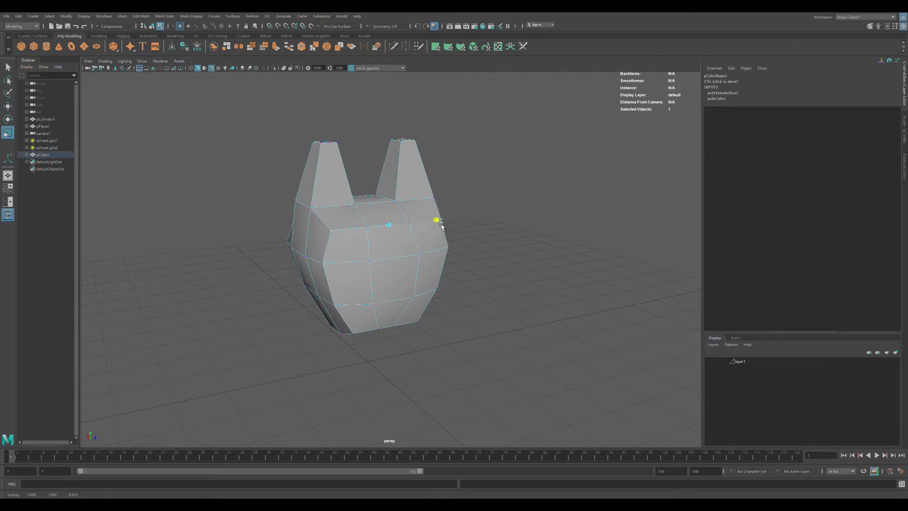
pyautogui.moveTo(444, 225); pyautogui.dragTo(448, 224)
# Step: Spread the front vertices of the head apart horizontally to round the cheeks
pyautogui.moveTo(497, 297)
pyautogui.keyDown('alt'); pyautogui.mouseDown()
pyautogui.moveTo(444, 278)
pyautogui.moveTo(447, 315)
pyautogui.mouseUp(); pyautogui.keyUp('alt')
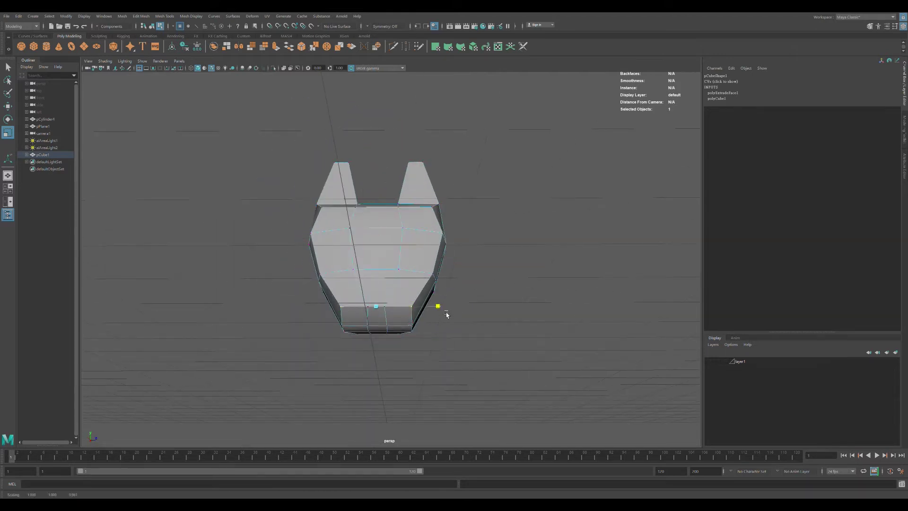
pyautogui.click(390, 310)
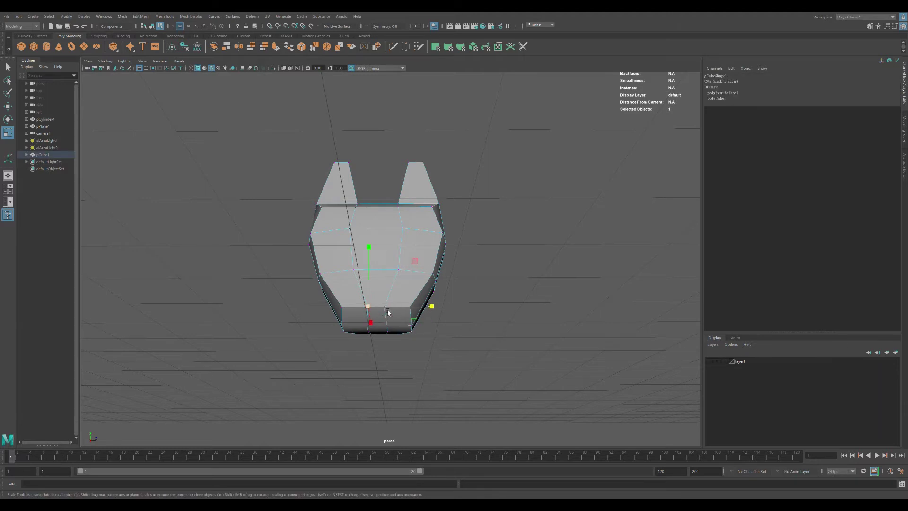
pyautogui.moveTo(502, 312)
pyautogui.keyDown('alt'); pyautogui.mouseDown()
pyautogui.moveTo(442, 319)
pyautogui.moveTo(448, 341)
pyautogui.moveTo(480, 260)
pyautogui.mouseUp(); pyautogui.keyUp('alt')
pyautogui.keyDown('alt'); pyautogui.moveTo(401, 224); pyautogui.dragTo(452, 196); pyautogui.keyUp('alt')
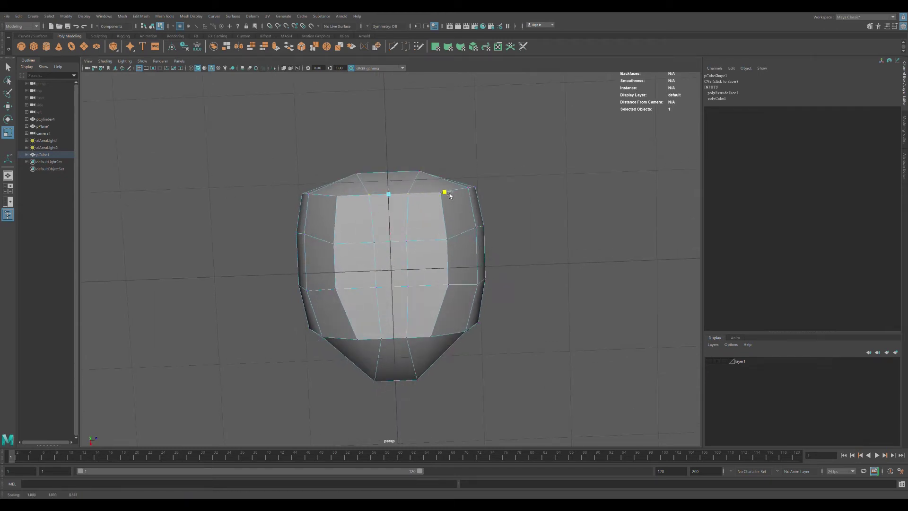
pyautogui.moveTo(455, 263); pyautogui.dragTo(481, 263)
# Step: Shift a vertex on the head's top edge sideways
pyautogui.click(441, 192)
pyautogui.keyDown('alt'); pyautogui.moveTo(553, 254); pyautogui.dragTo(504, 349); pyautogui.keyUp('alt')
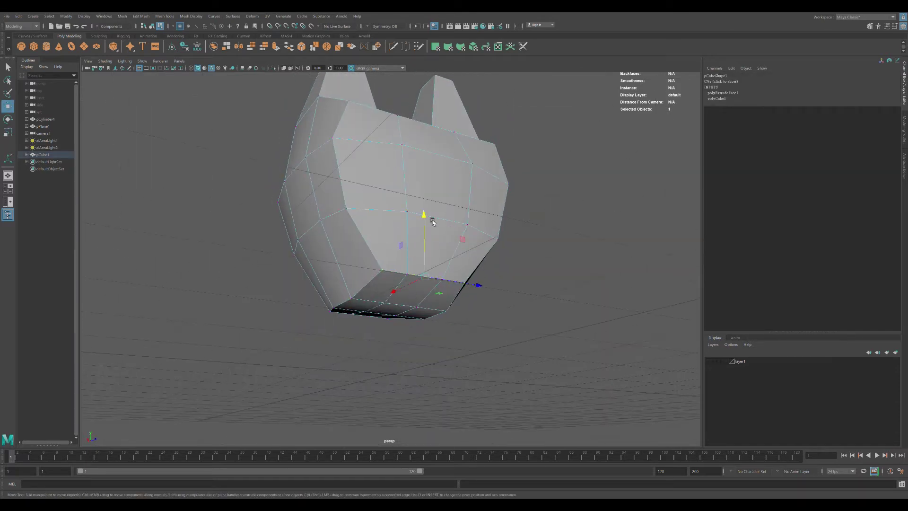
pyautogui.moveTo(434, 224)
pyautogui.keyDown('alt'); pyautogui.mouseDown()
pyautogui.moveTo(387, 311)
pyautogui.moveTo(365, 314)
pyautogui.moveTo(389, 286)
pyautogui.mouseUp(); pyautogui.keyUp('alt')
pyautogui.moveTo(339, 197)
pyautogui.keyDown('alt'); pyautogui.mouseDown()
pyautogui.moveTo(396, 203)
pyautogui.moveTo(290, 240)
pyautogui.mouseUp(); pyautogui.keyUp('alt')
pyautogui.moveTo(214, 252); pyautogui.dragTo(212, 252)
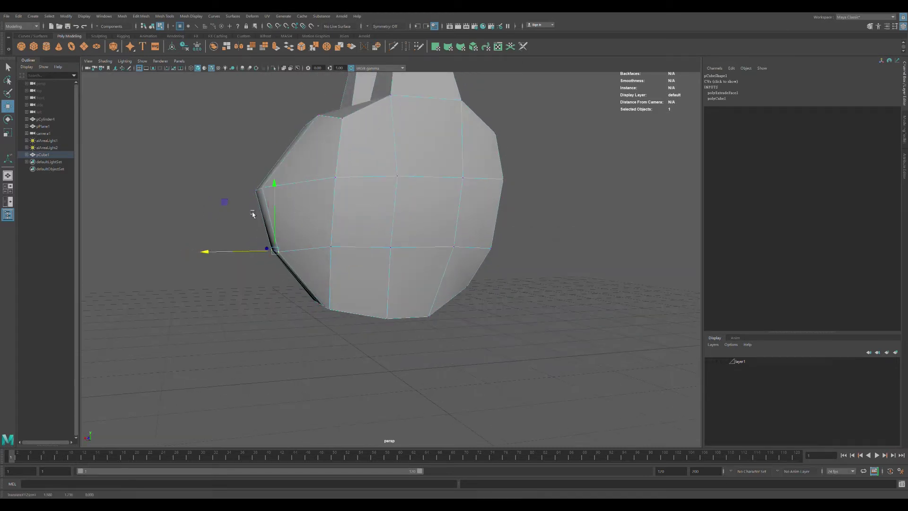
# Step: Raise the head's bottom edges slightly and pull the lower vertices inward
pyautogui.moveTo(284, 187)
pyautogui.keyDown('alt'); pyautogui.mouseDown()
pyautogui.moveTo(377, 308)
pyautogui.moveTo(412, 331)
pyautogui.moveTo(329, 288)
pyautogui.mouseUp(); pyautogui.keyUp('alt')
pyautogui.moveTo(384, 223); pyautogui.dragTo(381, 223, button='middle')
pyautogui.moveTo(381, 221)
pyautogui.keyDown('alt'); pyautogui.mouseDown()
pyautogui.moveTo(470, 300)
pyautogui.moveTo(399, 320)
pyautogui.moveTo(325, 239)
pyautogui.moveTo(291, 226)
pyautogui.mouseUp(); pyautogui.keyUp('alt')
pyautogui.click(291, 225)
pyautogui.moveTo(367, 256)
pyautogui.keyDown('alt'); pyautogui.mouseDown()
pyautogui.moveTo(412, 260)
pyautogui.moveTo(376, 214)
pyautogui.mouseUp(); pyautogui.keyUp('alt')
pyautogui.click(343, 212)
pyautogui.moveTo(493, 256)
pyautogui.keyDown('alt'); pyautogui.mouseDown()
pyautogui.moveTo(349, 277)
pyautogui.moveTo(416, 318)
pyautogui.mouseUp(); pyautogui.keyUp('alt')
pyautogui.moveTo(324, 286); pyautogui.dragTo(332, 286)
# Step: Nudge a selected head vertex vertically to taper the jaw into a narrower chin
pyautogui.press('w')
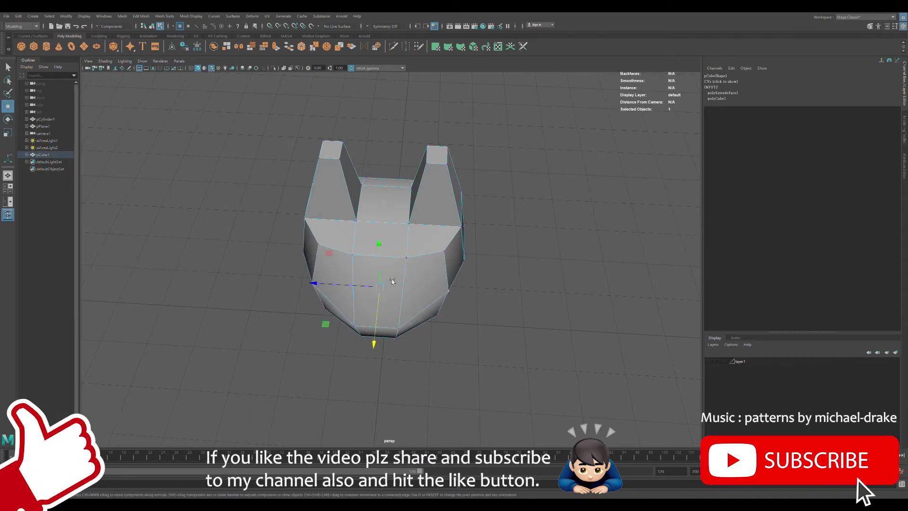
pyautogui.moveTo(385, 310)
pyautogui.keyDown('alt'); pyautogui.mouseDown()
pyautogui.moveTo(436, 319)
pyautogui.moveTo(425, 331)
pyautogui.moveTo(442, 347)
pyautogui.moveTo(352, 319)
pyautogui.moveTo(417, 289)
pyautogui.moveTo(430, 270)
pyautogui.moveTo(480, 328)
pyautogui.moveTo(374, 249)
pyautogui.moveTo(469, 216)
pyautogui.moveTo(507, 229)
pyautogui.moveTo(507, 239)
pyautogui.moveTo(418, 227)
pyautogui.moveTo(383, 232)
pyautogui.moveTo(442, 275)
pyautogui.moveTo(429, 259)
pyautogui.moveTo(372, 313)
pyautogui.moveTo(475, 283)
pyautogui.moveTo(451, 224)
pyautogui.mouseUp(); pyautogui.keyUp('alt')
pyautogui.press('r')
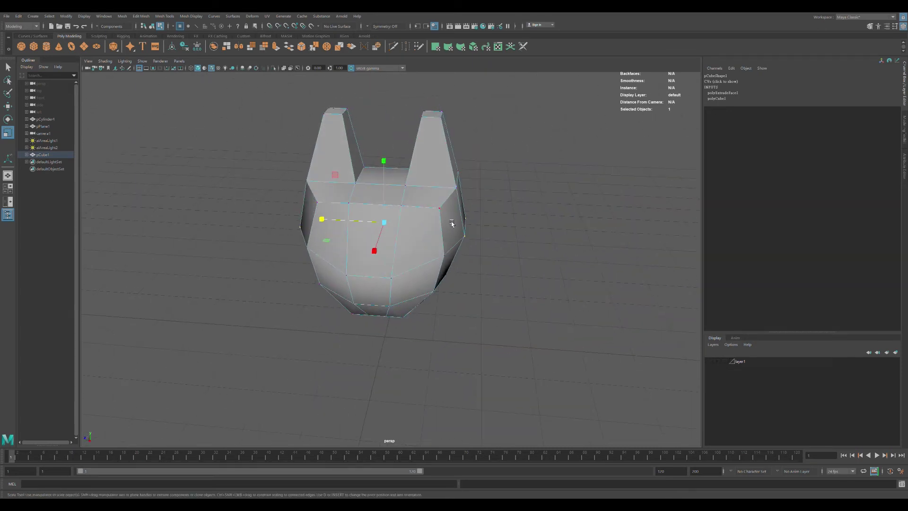
pyautogui.moveTo(384, 153)
pyautogui.keyDown('alt'); pyautogui.mouseDown()
pyautogui.moveTo(419, 204)
pyautogui.moveTo(397, 209)
pyautogui.moveTo(383, 263)
pyautogui.moveTo(374, 258)
pyautogui.moveTo(375, 291)
pyautogui.moveTo(455, 279)
pyautogui.moveTo(434, 260)
pyautogui.moveTo(414, 263)
pyautogui.moveTo(425, 255)
pyautogui.moveTo(407, 283)
pyautogui.moveTo(446, 300)
pyautogui.mouseUp(); pyautogui.keyUp('alt')
pyautogui.click(450, 261)
pyautogui.press('w')
pyautogui.moveTo(368, 293)
pyautogui.keyDown('alt'); pyautogui.mouseDown()
pyautogui.moveTo(398, 226)
pyautogui.moveTo(449, 270)
pyautogui.moveTo(444, 257)
pyautogui.moveTo(399, 274)
pyautogui.mouseUp(); pyautogui.keyUp('alt')
pyautogui.click(401, 223)
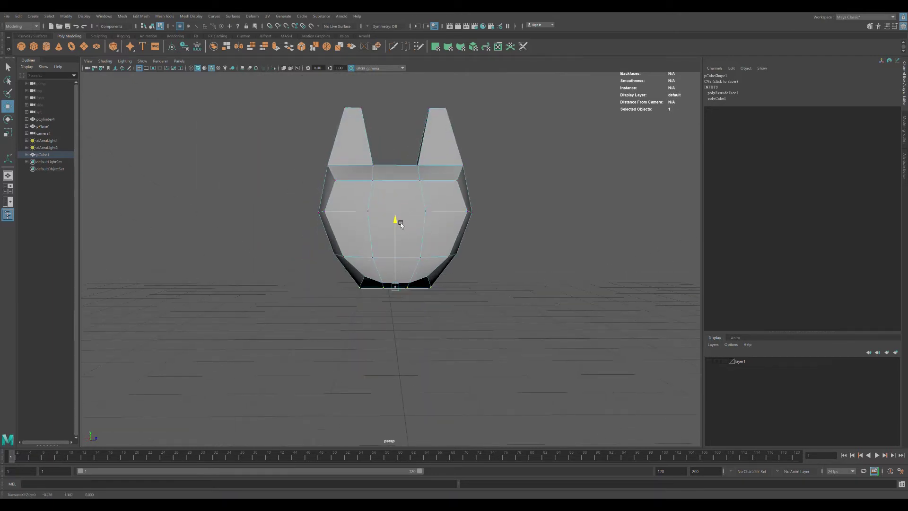
# Step: Lower the head's middle edge loop slightly
pyautogui.click(442, 288)
pyautogui.moveTo(372, 285)
pyautogui.keyDown('alt'); pyautogui.mouseDown()
pyautogui.moveTo(381, 298)
pyautogui.moveTo(426, 300)
pyautogui.mouseUp(); pyautogui.keyUp('alt')
pyautogui.doubleClick(408, 278)
pyautogui.click(403, 222)
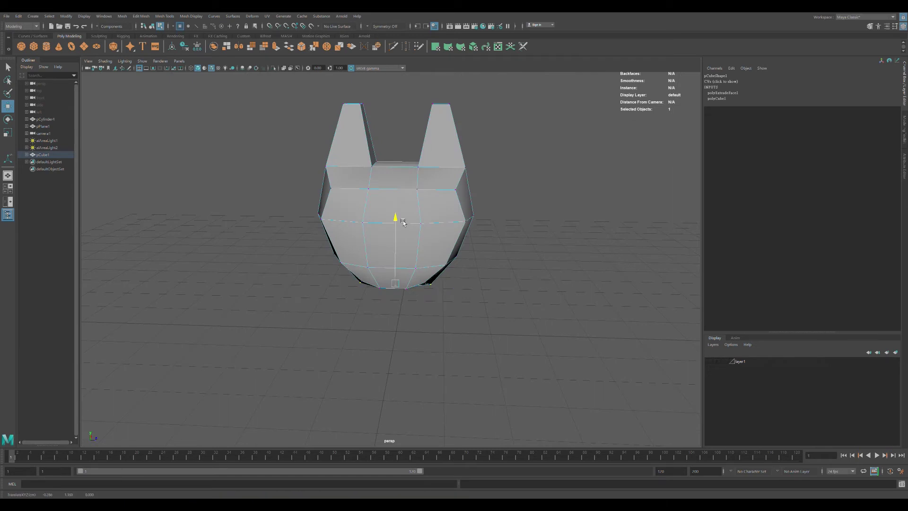
pyautogui.keyDown('alt'); pyautogui.moveTo(403, 223); pyautogui.dragTo(402, 226); pyautogui.keyUp('alt')
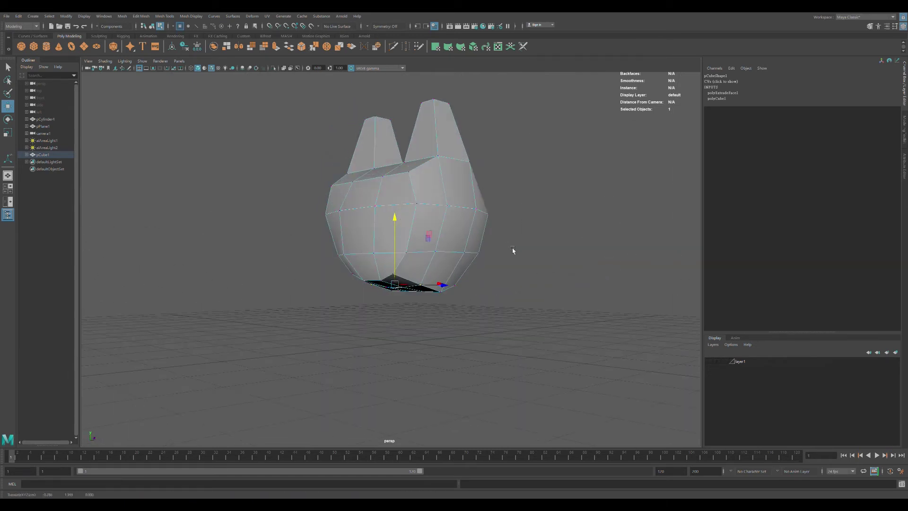
pyautogui.click(507, 247)
pyautogui.moveTo(533, 249)
pyautogui.keyDown('alt'); pyautogui.mouseDown()
pyautogui.moveTo(535, 278)
pyautogui.moveTo(509, 282)
pyautogui.moveTo(377, 256)
pyautogui.moveTo(351, 218)
pyautogui.moveTo(440, 222)
pyautogui.moveTo(512, 293)
pyautogui.moveTo(462, 300)
pyautogui.moveTo(476, 306)
pyautogui.moveTo(482, 283)
pyautogui.mouseUp(); pyautogui.keyUp('alt')
pyautogui.doubleClick(350, 217)
pyautogui.click(512, 293)
# Step: Marquee-select the ear tip vertices and pull both ear tips inward into points
pyautogui.scroll(3, 493, 281)
pyautogui.click(432, 213)
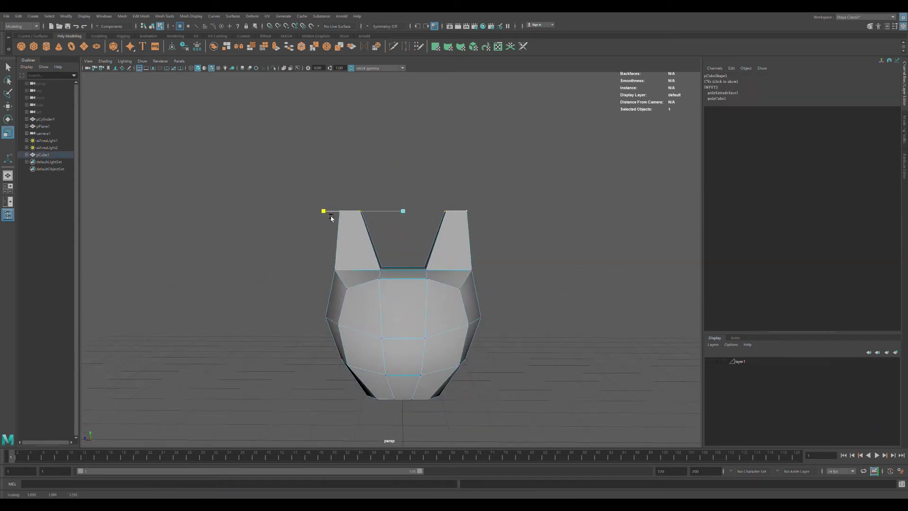
pyautogui.moveTo(330, 219)
pyautogui.keyDown('alt'); pyautogui.mouseDown()
pyautogui.moveTo(370, 287)
pyautogui.moveTo(437, 274)
pyautogui.mouseUp(); pyautogui.keyUp('alt')
pyautogui.click(463, 249)
pyautogui.click(462, 293)
pyautogui.click(509, 228)
pyautogui.moveTo(354, 192); pyautogui.dragTo(458, 214)
pyautogui.press('w')
pyautogui.moveTo(379, 215)
pyautogui.mouseDown()
pyautogui.moveTo(400, 209)
pyautogui.moveTo(392, 218)
pyautogui.mouseUp()
pyautogui.moveTo(310, 209)
pyautogui.mouseDown()
pyautogui.moveTo(284, 208)
pyautogui.moveTo(402, 237)
pyautogui.moveTo(346, 242)
pyautogui.moveTo(386, 236)
pyautogui.moveTo(454, 267)
pyautogui.moveTo(403, 267)
pyautogui.moveTo(310, 217)
pyautogui.moveTo(279, 217)
pyautogui.mouseUp()
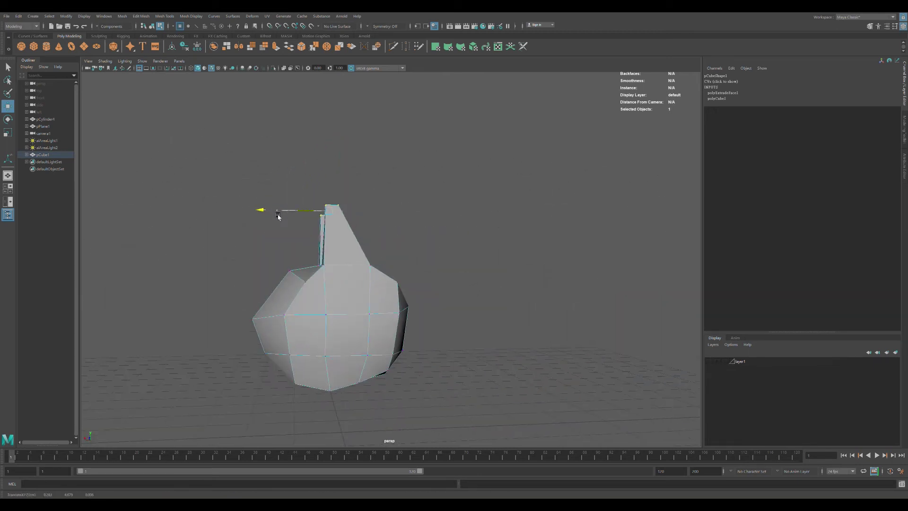
# Step: Return to object mode with F8, deselect the head and frame it from the front
pyautogui.click(431, 214)
pyautogui.moveTo(431, 214)
pyautogui.keyDown('alt'); pyautogui.mouseDown()
pyautogui.moveTo(436, 247)
pyautogui.moveTo(485, 263)
pyautogui.moveTo(445, 159)
pyautogui.mouseUp(); pyautogui.keyUp('alt')
pyautogui.scroll(-3, 485, 263)
pyautogui.press('F8')
pyautogui.click(475, 207)
pyautogui.moveTo(493, 186)
pyautogui.keyDown('alt'); pyautogui.mouseDown()
pyautogui.moveTo(480, 190)
pyautogui.moveTo(454, 174)
pyautogui.mouseUp(); pyautogui.keyUp('alt')
pyautogui.scroll(2, 422, 161)
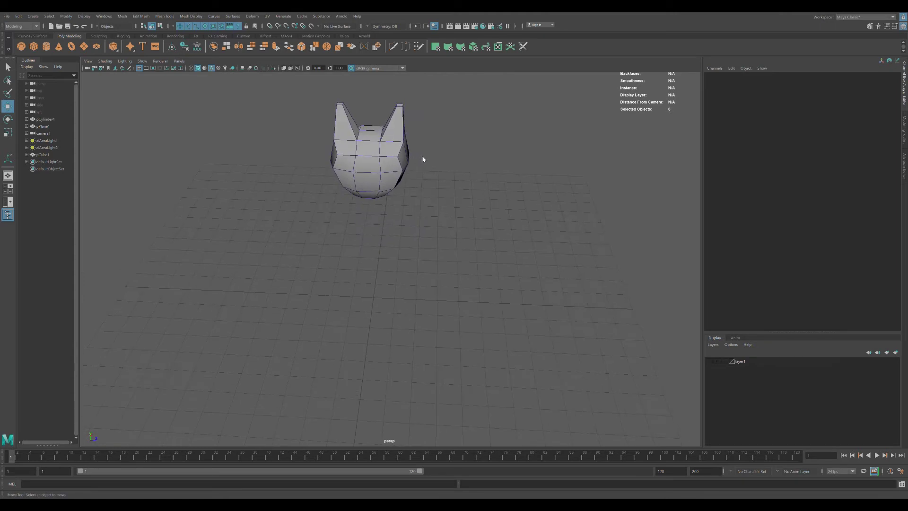
# Step: Squeeze the head's lower edge ring slightly with the Scale tool
pyautogui.scroll(3, 371, 165)
pyautogui.scroll(2, 416, 219)
pyautogui.scroll(2, 416, 244)
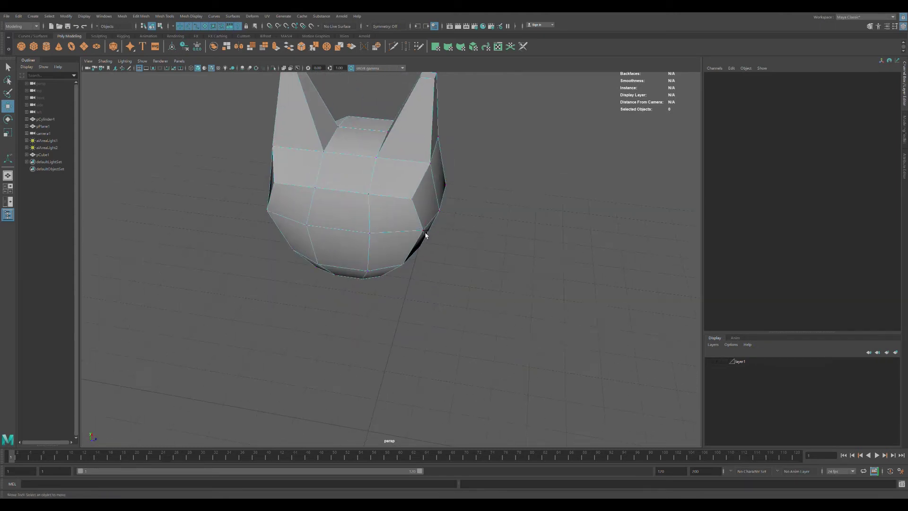
pyautogui.click(388, 280)
pyautogui.doubleClick(289, 279)
pyautogui.press('r')
pyautogui.moveTo(427, 269)
pyautogui.mouseDown()
pyautogui.moveTo(433, 277)
pyautogui.moveTo(421, 253)
pyautogui.moveTo(388, 277)
pyautogui.moveTo(390, 201)
pyautogui.moveTo(333, 245)
pyautogui.mouseUp()
pyautogui.click(416, 279)
# Step: Reselect the head and orbit around to a side view of it
pyautogui.click(332, 245)
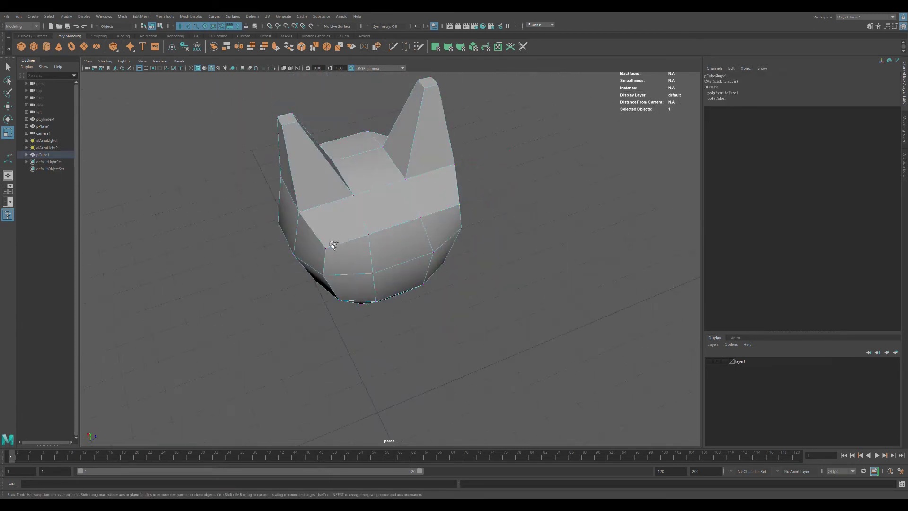
pyautogui.press('w')
pyautogui.click(355, 300)
pyautogui.moveTo(382, 196)
pyautogui.keyDown('alt'); pyautogui.mouseDown()
pyautogui.moveTo(354, 300)
pyautogui.moveTo(452, 256)
pyautogui.moveTo(398, 290)
pyautogui.moveTo(430, 221)
pyautogui.mouseUp(); pyautogui.keyUp('alt')
pyautogui.scroll(3, 391, 268)
pyautogui.click(430, 220)
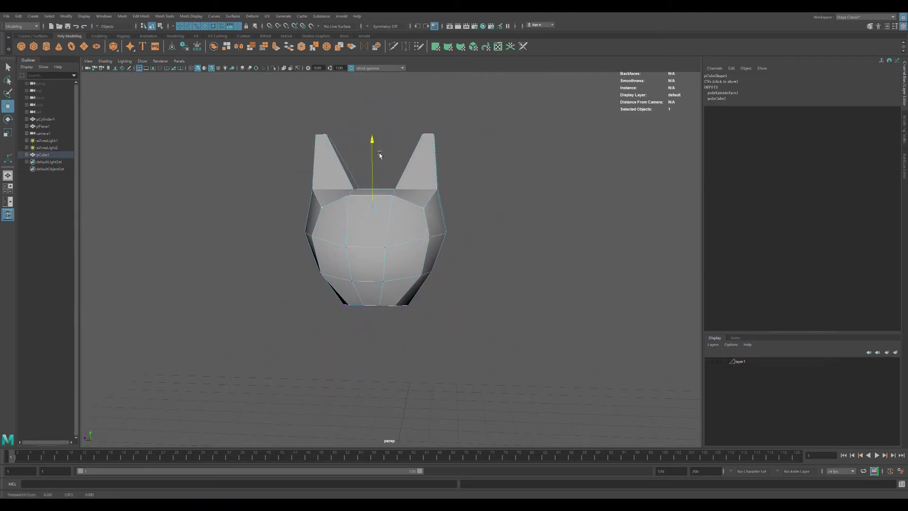
pyautogui.keyDown('alt'); pyautogui.moveTo(376, 148); pyautogui.dragTo(406, 271); pyautogui.keyUp('alt')
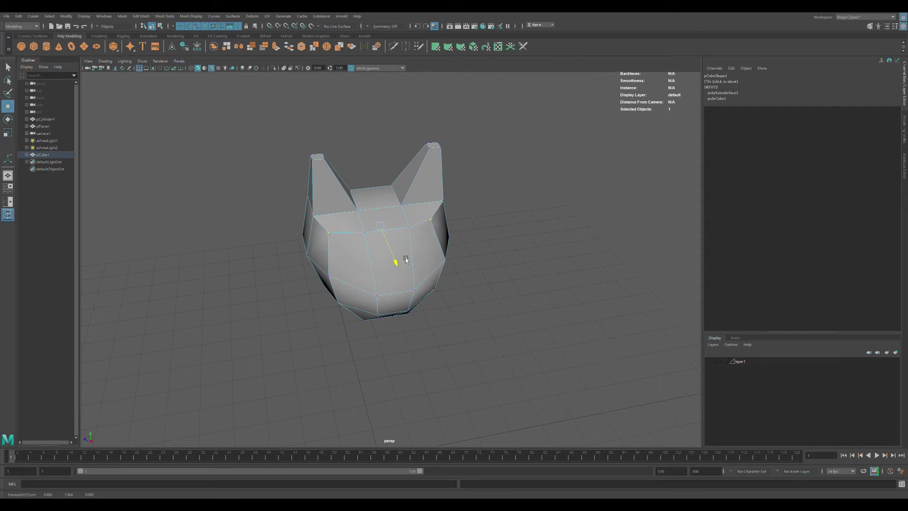
pyautogui.moveTo(409, 270)
pyautogui.keyDown('alt'); pyautogui.mouseDown()
pyautogui.moveTo(491, 250)
pyautogui.moveTo(440, 276)
pyautogui.moveTo(435, 264)
pyautogui.moveTo(450, 249)
pyautogui.moveTo(547, 276)
pyautogui.moveTo(493, 277)
pyautogui.moveTo(497, 265)
pyautogui.mouseUp(); pyautogui.keyUp('alt')
pyautogui.click(495, 256)
# Step: Raise the left and right side vertices slightly, briefly previewing the smoothed head
pyautogui.scroll(2, 460, 268)
pyautogui.moveTo(444, 237); pyautogui.dragTo(295, 226)
pyautogui.moveTo(433, 226); pyautogui.dragTo(447, 247)
pyautogui.moveTo(296, 222); pyautogui.dragTo(319, 241)
pyautogui.press('w')
pyautogui.moveTo(384, 176); pyautogui.dragTo(384, 171)
pyautogui.press('3')
pyautogui.press('1')
# Step: Widen the head slightly, then pull in and squash the bottom face
pyautogui.press('r')
pyautogui.moveTo(312, 229); pyautogui.dragTo(320, 234)
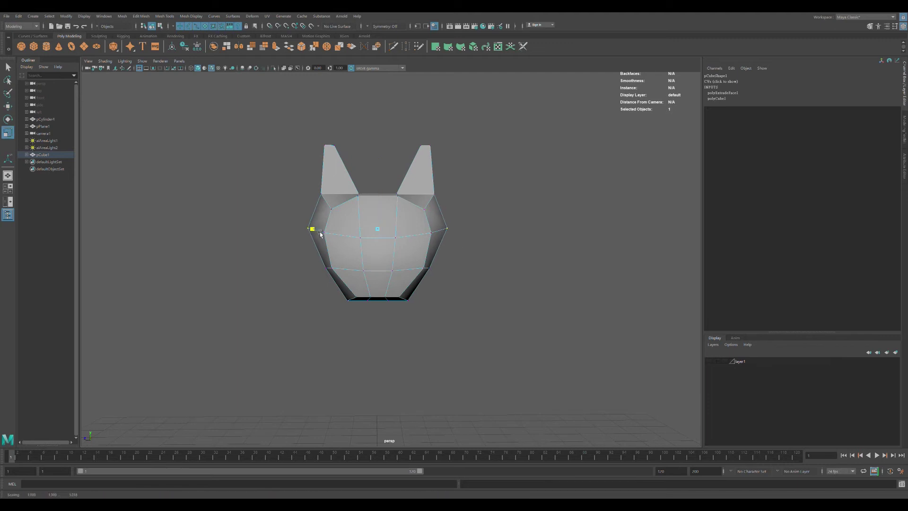
pyautogui.click(441, 278)
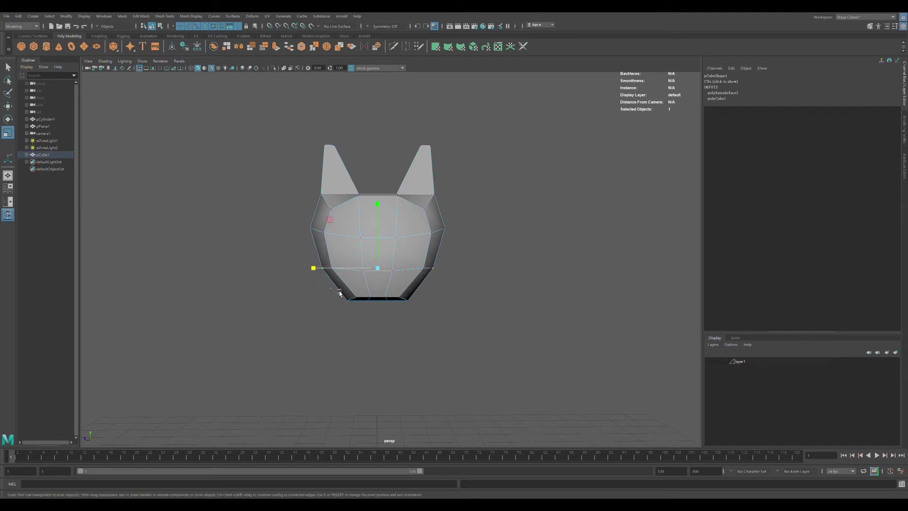
pyautogui.moveTo(314, 295); pyautogui.dragTo(325, 299)
pyautogui.press('w')
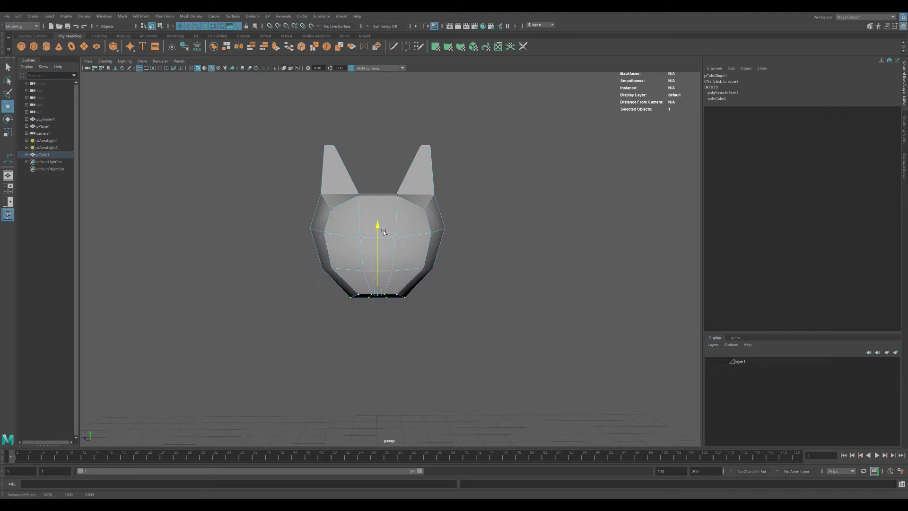
pyautogui.press('r')
pyautogui.moveTo(318, 293); pyautogui.dragTo(325, 294)
pyautogui.click(425, 308)
# Step: Pick a vertex on the head's right side and try rotating it
pyautogui.moveTo(466, 312)
pyautogui.keyDown('alt'); pyautogui.mouseDown()
pyautogui.moveTo(424, 300)
pyautogui.moveTo(407, 308)
pyautogui.moveTo(424, 296)
pyautogui.moveTo(432, 310)
pyautogui.moveTo(418, 314)
pyautogui.moveTo(448, 302)
pyautogui.mouseUp(); pyautogui.keyUp('alt')
pyautogui.click(439, 267)
pyautogui.press('w')
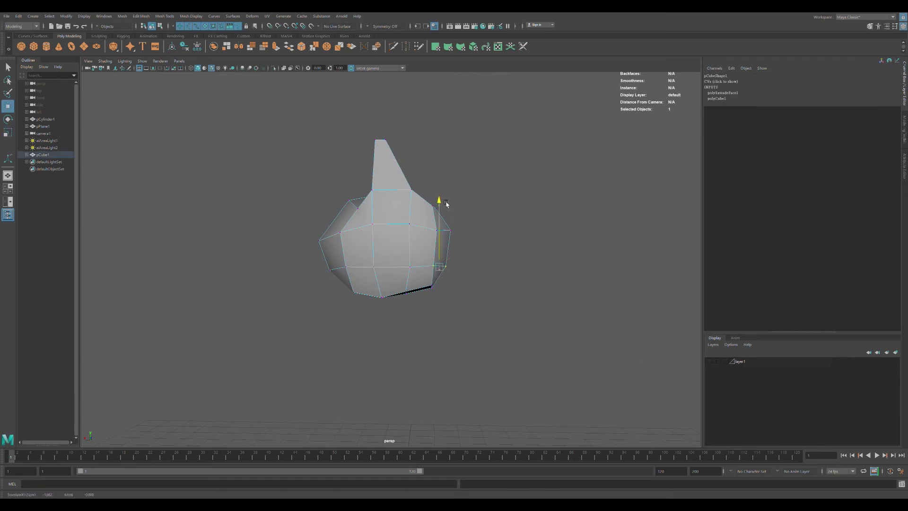
pyautogui.press('e')
pyautogui.keyDown('alt'); pyautogui.moveTo(405, 230); pyautogui.dragTo(502, 225); pyautogui.keyUp('alt')
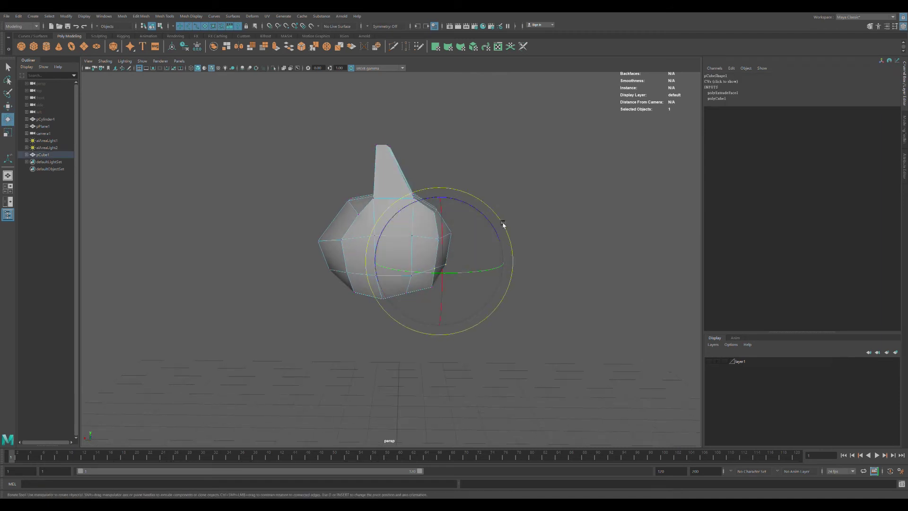
pyautogui.keyDown('alt'); pyautogui.moveTo(537, 248); pyautogui.dragTo(509, 239); pyautogui.keyUp('alt')
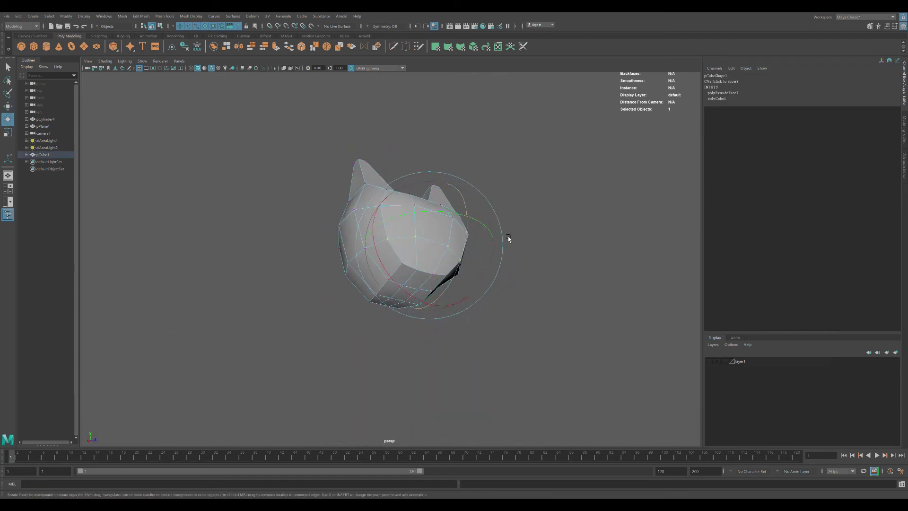
# Step: Raise a lower-side patch of vertices slightly, then select the right ear's top face
pyautogui.click(468, 293)
pyautogui.moveTo(468, 293)
pyautogui.keyDown('alt'); pyautogui.mouseDown()
pyautogui.moveTo(519, 310)
pyautogui.moveTo(481, 314)
pyautogui.moveTo(434, 298)
pyautogui.mouseUp(); pyautogui.keyUp('alt')
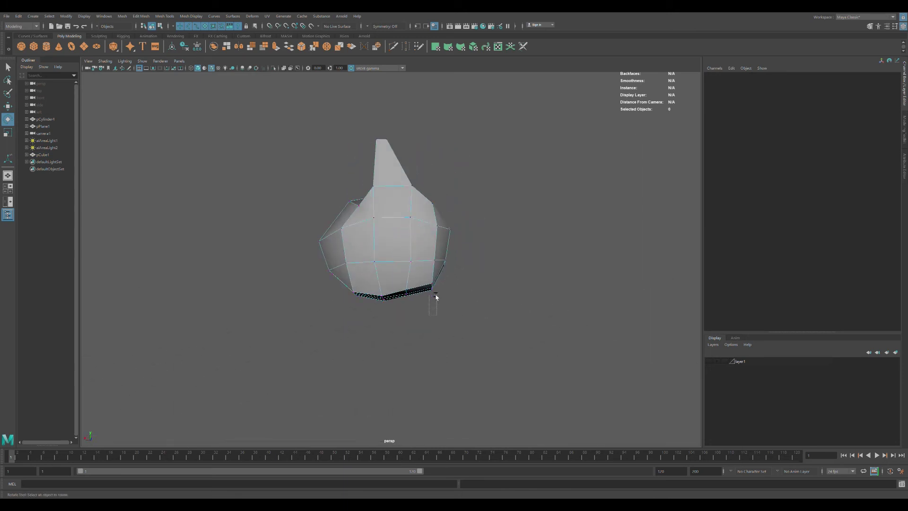
pyautogui.click(434, 298)
pyautogui.press('w')
pyautogui.moveTo(438, 245)
pyautogui.mouseDown()
pyautogui.moveTo(511, 274)
pyautogui.moveTo(461, 319)
pyautogui.moveTo(549, 296)
pyautogui.moveTo(491, 296)
pyautogui.moveTo(460, 316)
pyautogui.moveTo(454, 294)
pyautogui.moveTo(491, 302)
pyautogui.moveTo(479, 254)
pyautogui.mouseUp()
pyautogui.click(456, 255)
pyautogui.scroll(5, 470, 256)
pyautogui.click(452, 258)
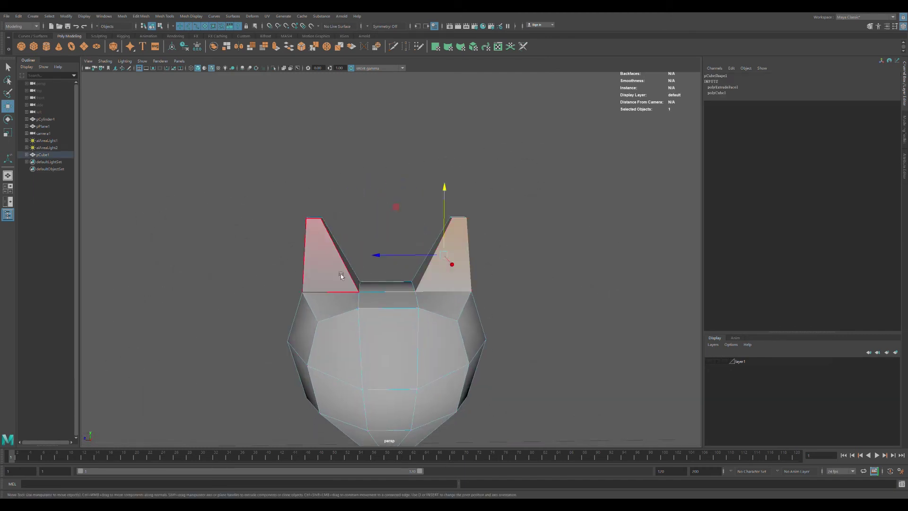
# Step: Extrude both ear top faces and scale the extrusion down to about 0.82
pyautogui.keyDown('shift'); pyautogui.click(342, 278); pyautogui.keyUp('shift')
pyautogui.hotkey('ctrl', 'e')
pyautogui.moveTo(393, 259); pyautogui.dragTo(388, 262)
pyautogui.hotkey('ctrl', 'z')
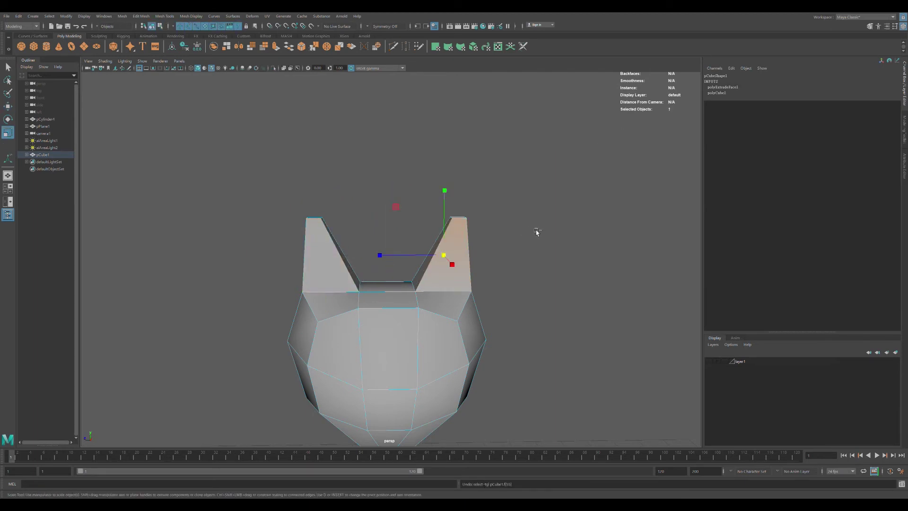
pyautogui.click(331, 275)
pyautogui.hotkey('ctrl', 'e')
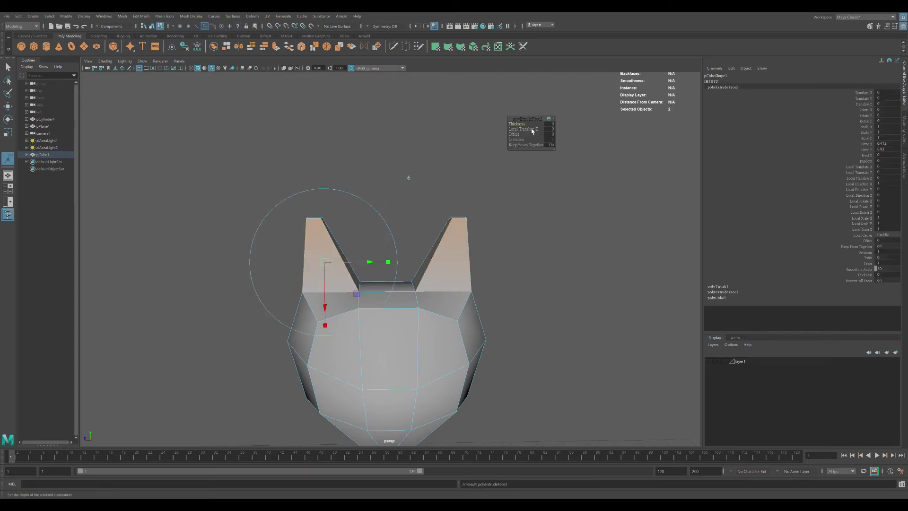
pyautogui.moveTo(518, 124); pyautogui.dragTo(501, 123)
pyautogui.hotkey('ctrl', 'z')
pyautogui.moveTo(332, 268); pyautogui.dragTo(331, 262)
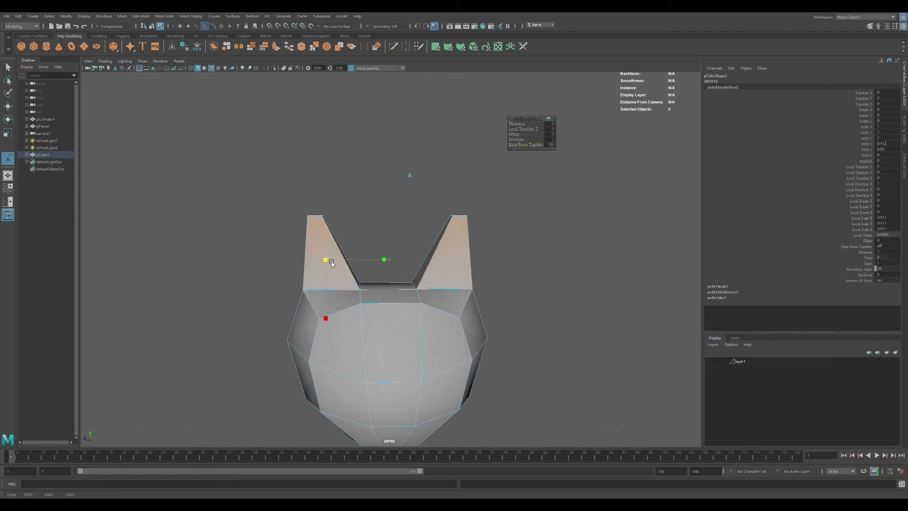
# Step: Extrude the ear faces once more and show the whole scene beside the reference cat
pyautogui.keyDown('alt'); pyautogui.moveTo(331, 265); pyautogui.dragTo(327, 283); pyautogui.keyUp('alt')
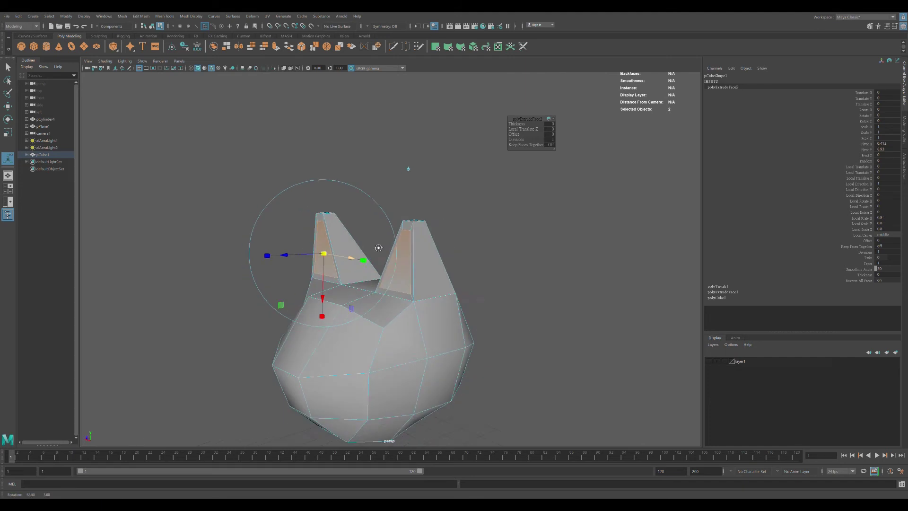
pyautogui.hotkey('ctrl', 'e')
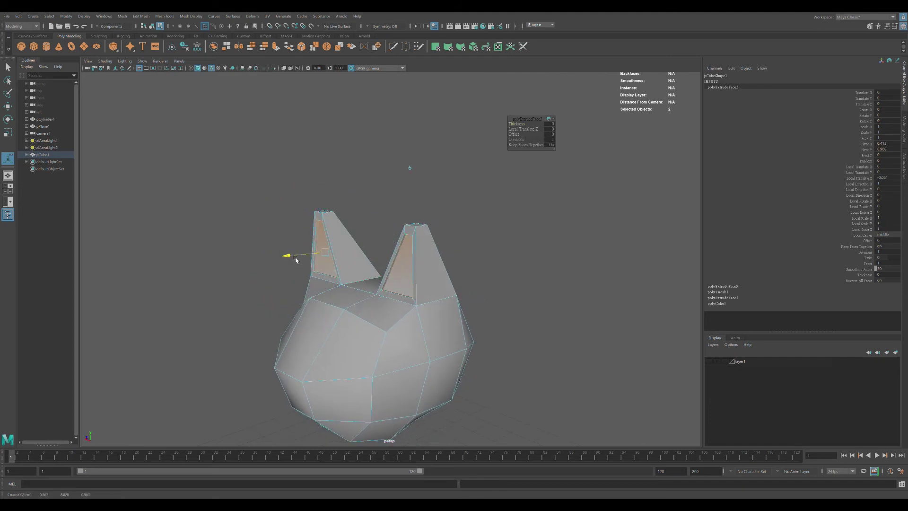
pyautogui.click(513, 207)
pyautogui.moveTo(513, 207)
pyautogui.keyDown('alt'); pyautogui.mouseDown()
pyautogui.moveTo(513, 246)
pyautogui.moveTo(499, 257)
pyautogui.moveTo(547, 282)
pyautogui.moveTo(469, 247)
pyautogui.moveTo(444, 255)
pyautogui.mouseUp(); pyautogui.keyUp('alt')
pyautogui.keyDown('alt'); pyautogui.moveTo(444, 256); pyautogui.dragTo(458, 244, button='right'); pyautogui.keyUp('alt')
pyautogui.keyDown('alt'); pyautogui.moveTo(458, 244); pyautogui.dragTo(459, 251); pyautogui.keyUp('alt')
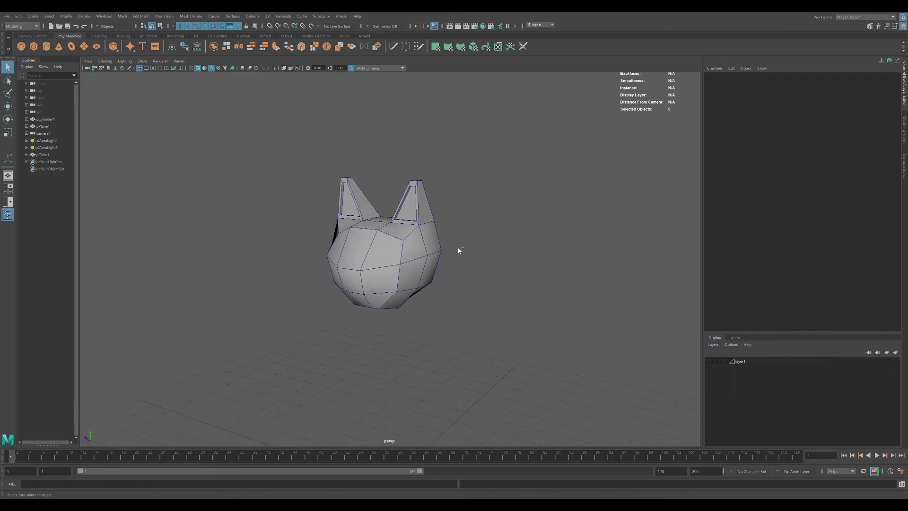
pyautogui.hotkey('ctrl', 'z')
pyautogui.hotkey('ctrl', 'z')
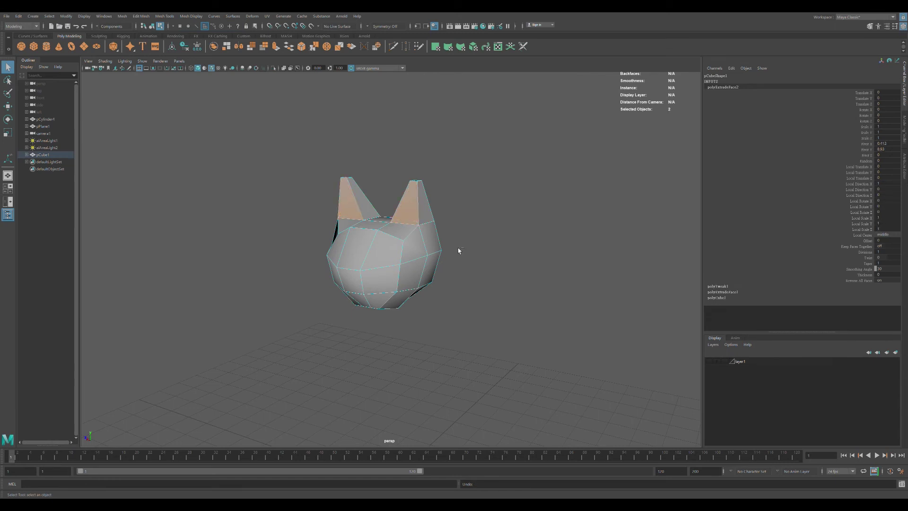
pyautogui.click(458, 251)
pyautogui.moveTo(461, 255)
pyautogui.keyDown('alt'); pyautogui.mouseDown()
pyautogui.moveTo(426, 255)
pyautogui.moveTo(471, 223)
pyautogui.moveTo(424, 235)
pyautogui.moveTo(448, 222)
pyautogui.mouseUp(); pyautogui.keyUp('alt')
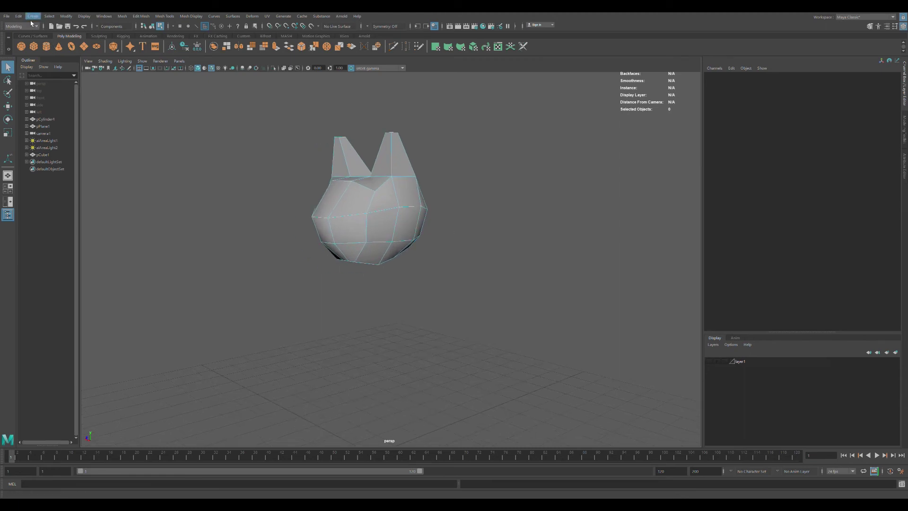
pyautogui.click(275, 69)
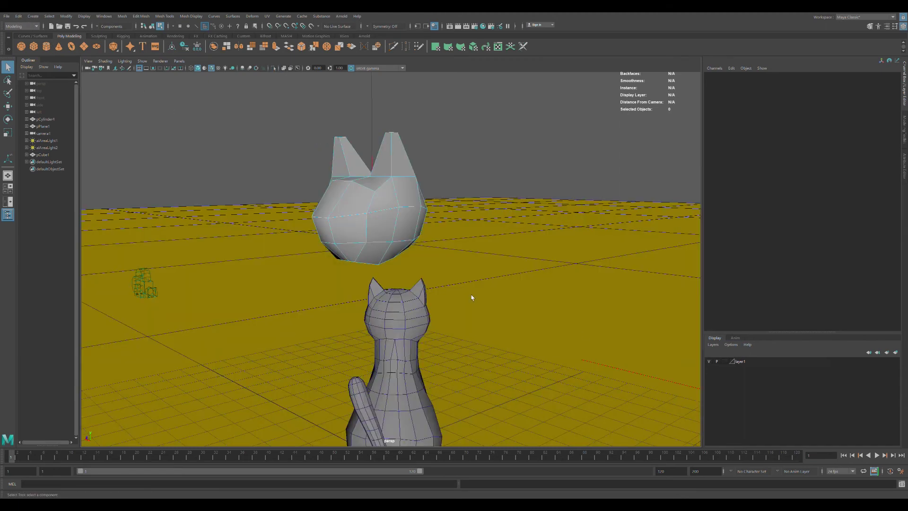
# Step: Hide the floor and lights layers in the Layer Editor, leaving the reference cat visible
pyautogui.click(404, 296)
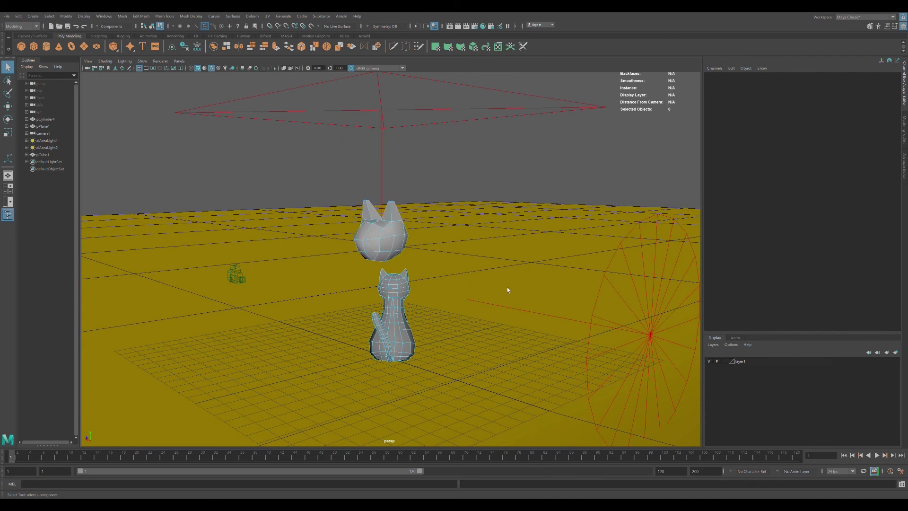
pyautogui.click(714, 372)
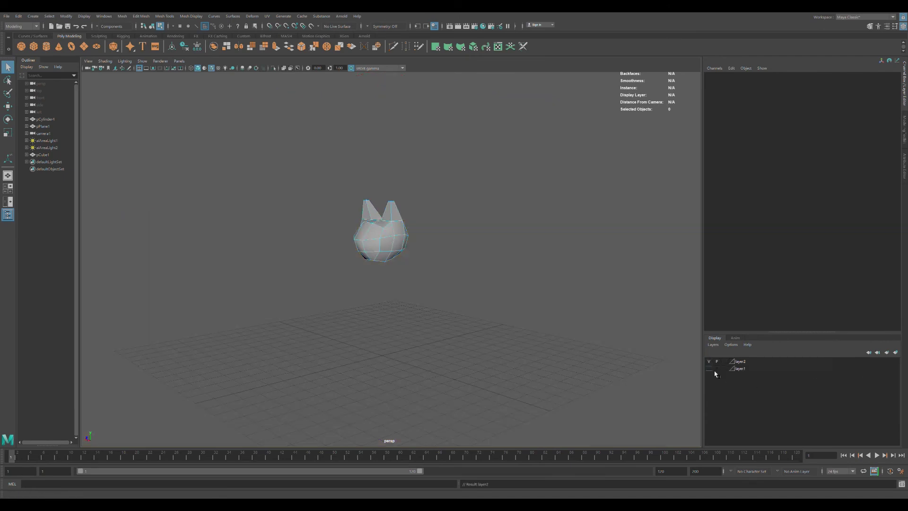
pyautogui.click(712, 368)
pyautogui.press('F8')
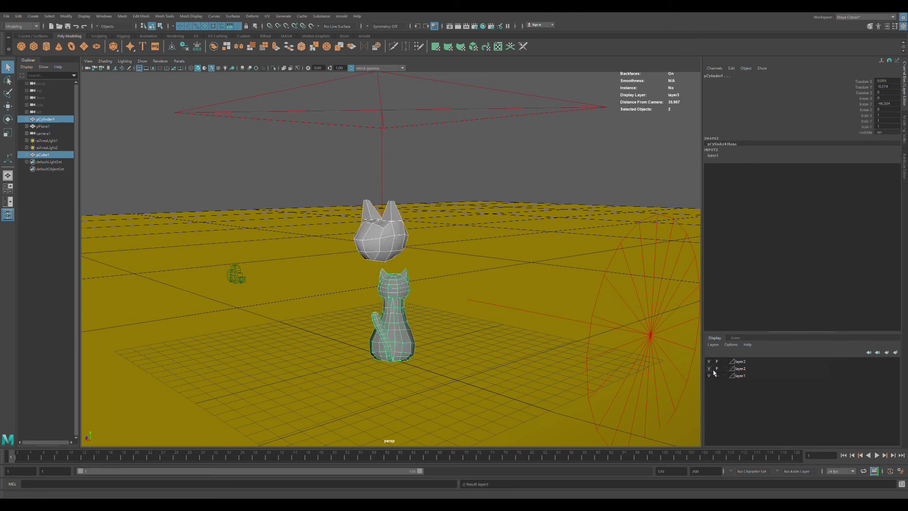
pyautogui.moveTo(714, 368); pyautogui.dragTo(715, 376)
pyautogui.click(700, 402)
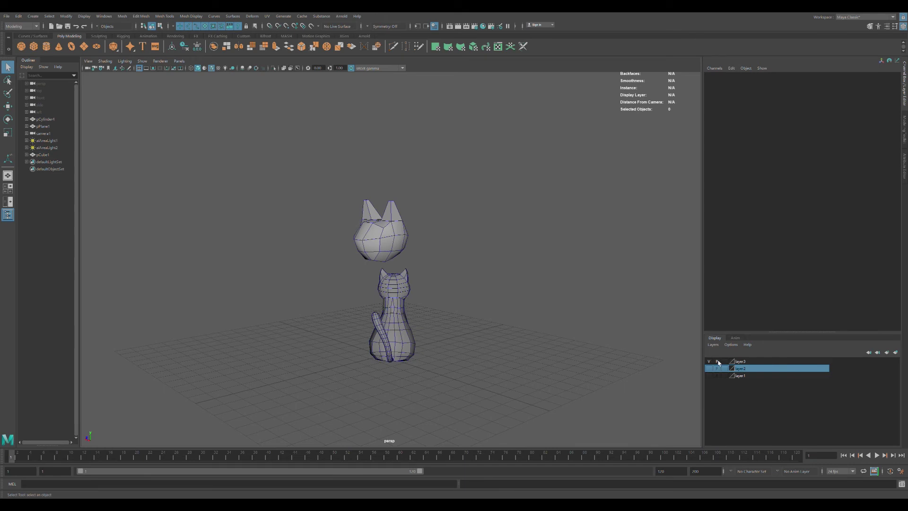
# Step: Rotate the reference cat body to face a new direction beside the head
pyautogui.click(406, 287)
pyautogui.keyDown('alt'); pyautogui.moveTo(411, 280); pyautogui.dragTo(451, 307); pyautogui.keyUp('alt')
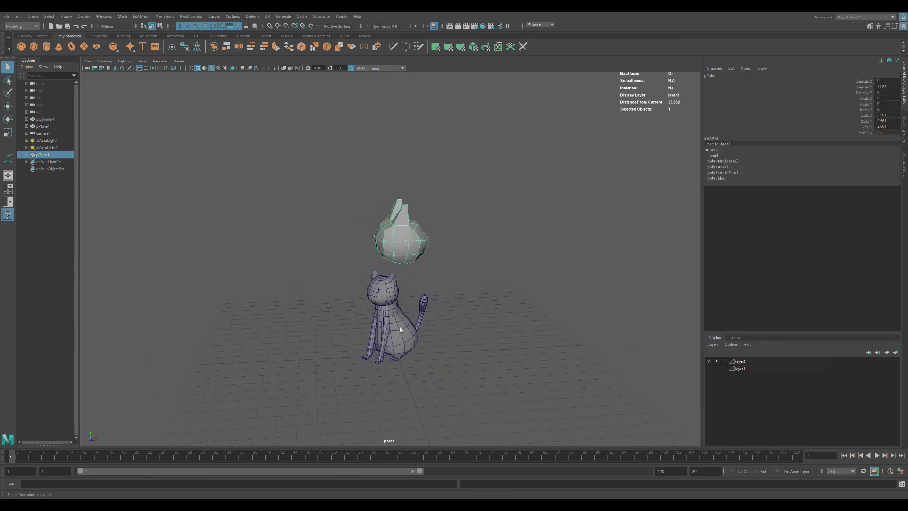
pyautogui.press('e')
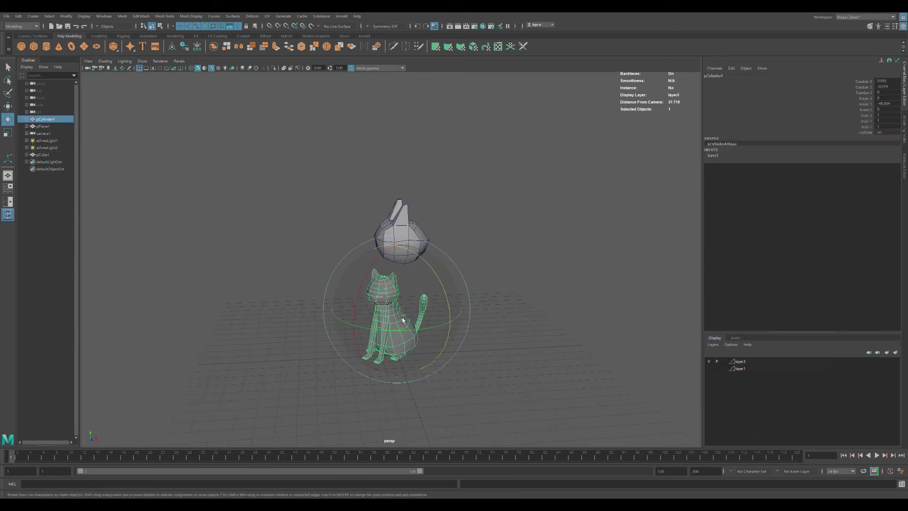
pyautogui.moveTo(402, 326); pyautogui.dragTo(426, 328)
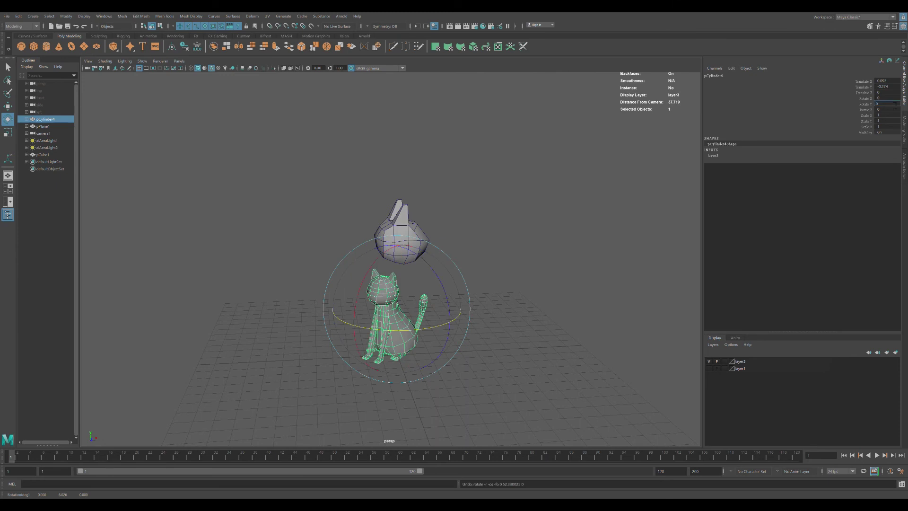
# Step: Delete the cat head's construction history and freeze its transformations
pyautogui.click(418, 229)
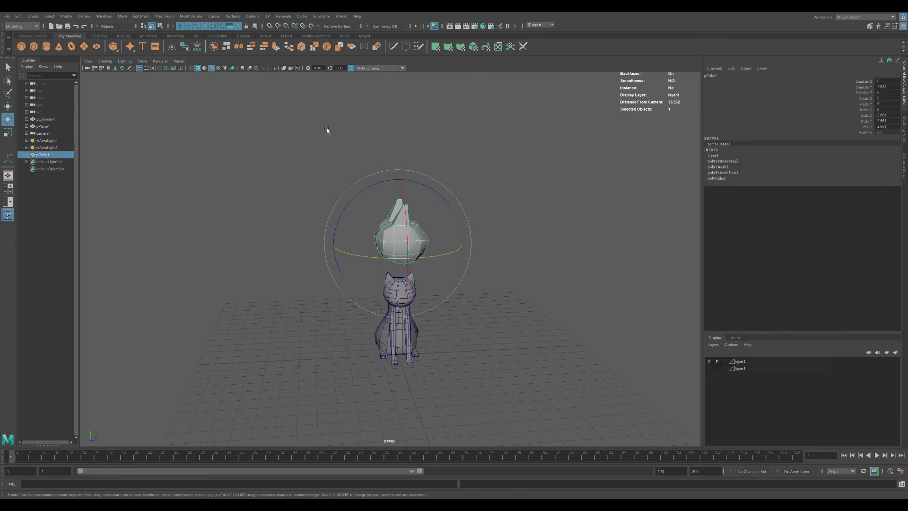
pyautogui.hotkey('alt', 'shift', 'd')
pyautogui.click(197, 46)
pyautogui.press('w')
pyautogui.press('e')
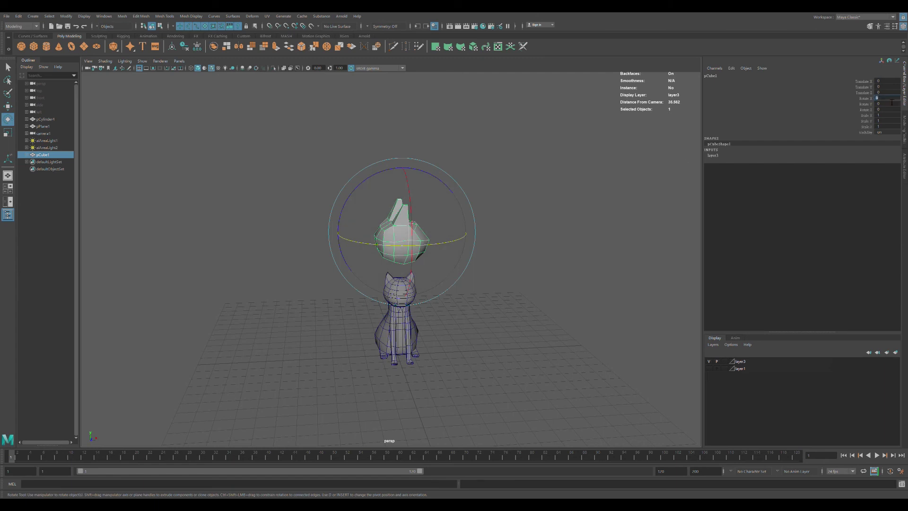
# Step: Reset the head's X rotation to 0 and view the cat from the front-left
pyautogui.write('90')
pyautogui.press('Return')
pyautogui.write('0')
pyautogui.press('Return')
pyautogui.press('Return')
pyautogui.keyDown('alt'); pyautogui.moveTo(524, 250); pyautogui.dragTo(544, 227); pyautogui.keyUp('alt')
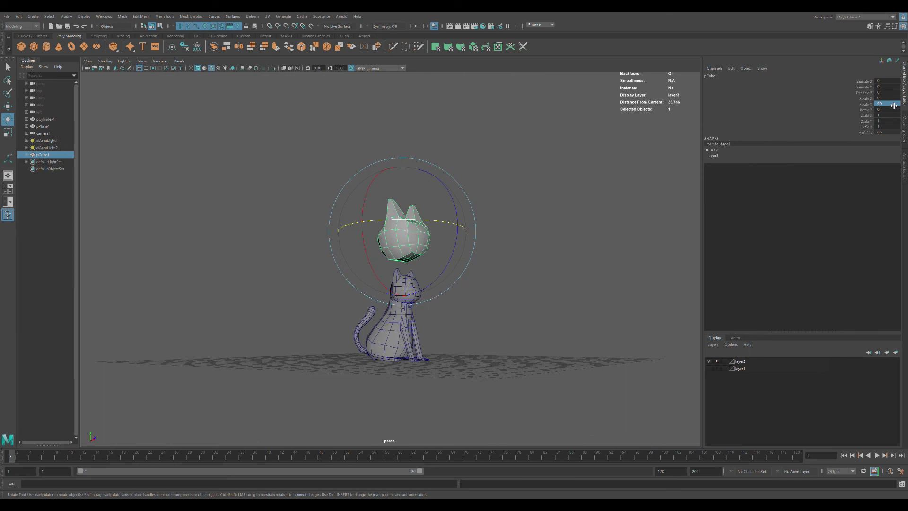
pyautogui.click(638, 186)
pyautogui.scroll(2, 435, 299)
pyautogui.scroll(2, 462, 291)
pyautogui.moveTo(463, 291)
pyautogui.keyDown('alt'); pyautogui.mouseDown()
pyautogui.moveTo(440, 299)
pyautogui.moveTo(454, 260)
pyautogui.mouseUp(); pyautogui.keyUp('alt')
pyautogui.scroll(5, 454, 260)
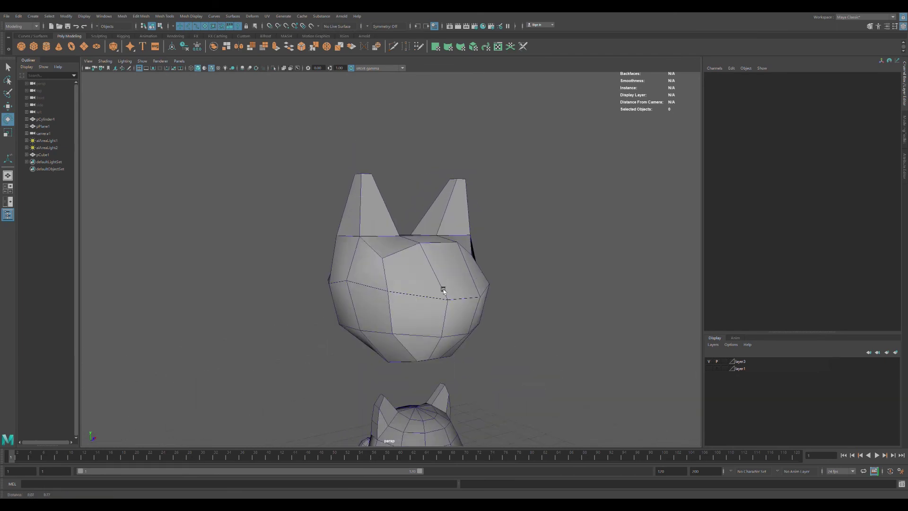
# Step: Add a Multi-Cut edge across the left ear
pyautogui.click(399, 49)
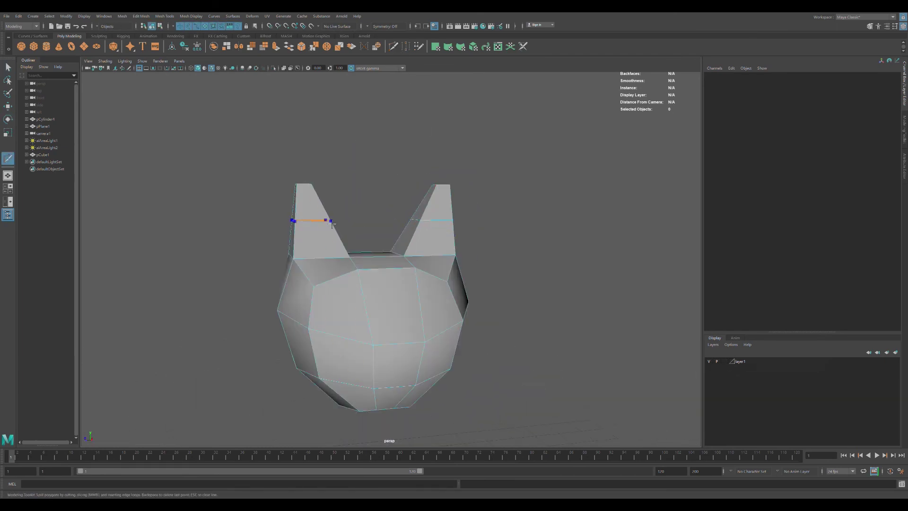
pyautogui.press('w')
pyautogui.moveTo(332, 222)
pyautogui.keyDown('alt'); pyautogui.mouseDown()
pyautogui.moveTo(495, 211)
pyautogui.moveTo(455, 191)
pyautogui.moveTo(421, 201)
pyautogui.moveTo(304, 158)
pyautogui.moveTo(364, 203)
pyautogui.mouseUp(); pyautogui.keyUp('alt')
# Step: Slide the left ear-tip vertices sideways along X to sharpen the ear
pyautogui.moveTo(415, 185); pyautogui.dragTo(419, 185)
pyautogui.moveTo(377, 223)
pyautogui.keyDown('alt'); pyautogui.mouseDown()
pyautogui.moveTo(352, 225)
pyautogui.moveTo(460, 245)
pyautogui.moveTo(448, 215)
pyautogui.moveTo(463, 232)
pyautogui.moveTo(414, 237)
pyautogui.mouseUp(); pyautogui.keyUp('alt')
pyautogui.moveTo(357, 241)
pyautogui.keyDown('alt'); pyautogui.mouseDown()
pyautogui.moveTo(432, 235)
pyautogui.moveTo(462, 251)
pyautogui.moveTo(443, 263)
pyautogui.moveTo(396, 252)
pyautogui.moveTo(438, 279)
pyautogui.moveTo(556, 243)
pyautogui.mouseUp(); pyautogui.keyUp('alt')
pyautogui.click(555, 244)
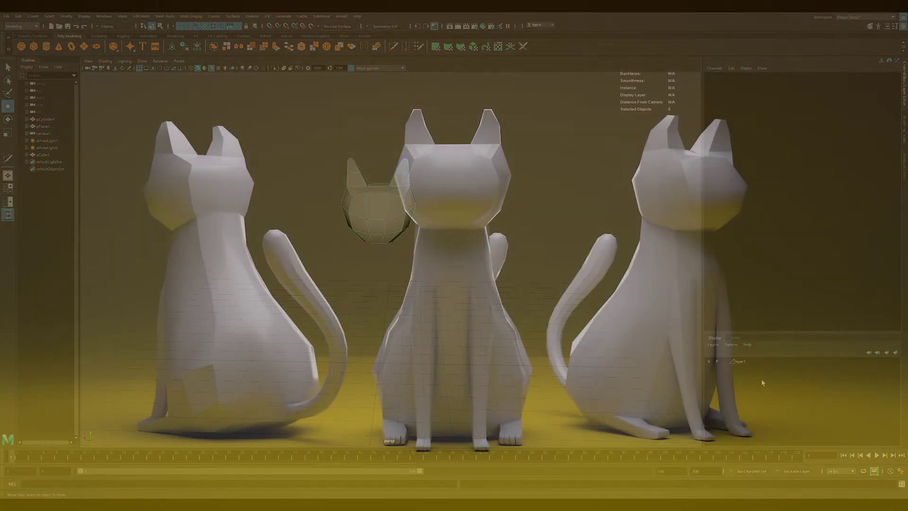